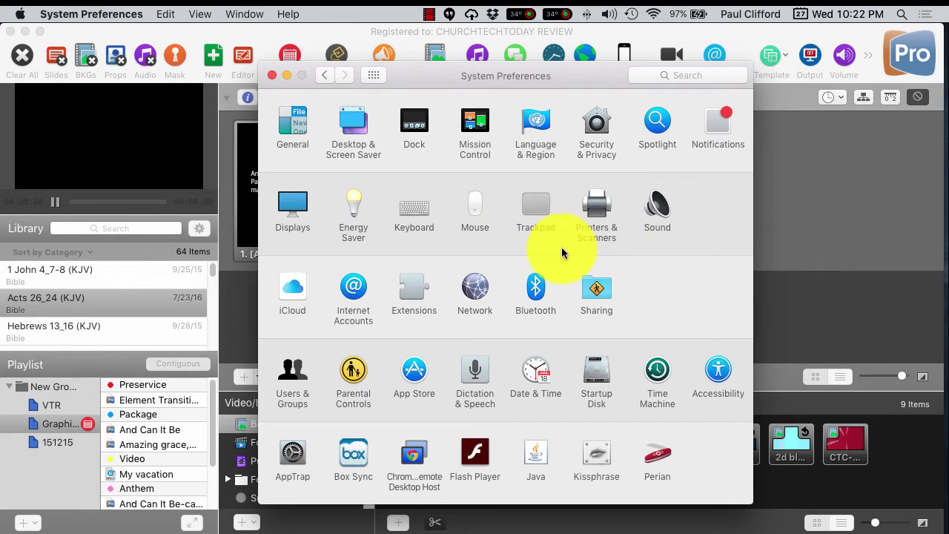
Step: Turn on Look up & data detectors in the trackpad's Point & Click settings
left_click(532, 215)
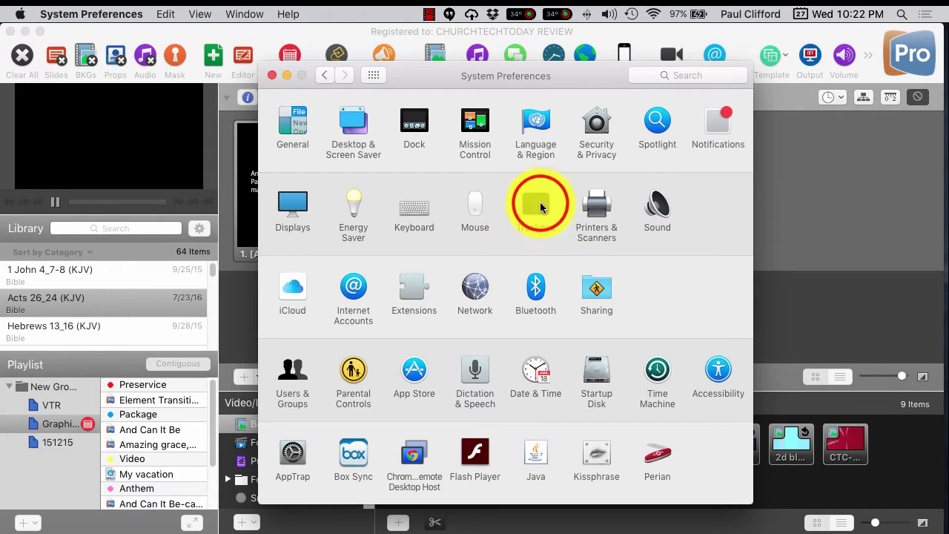
left_click(411, 112)
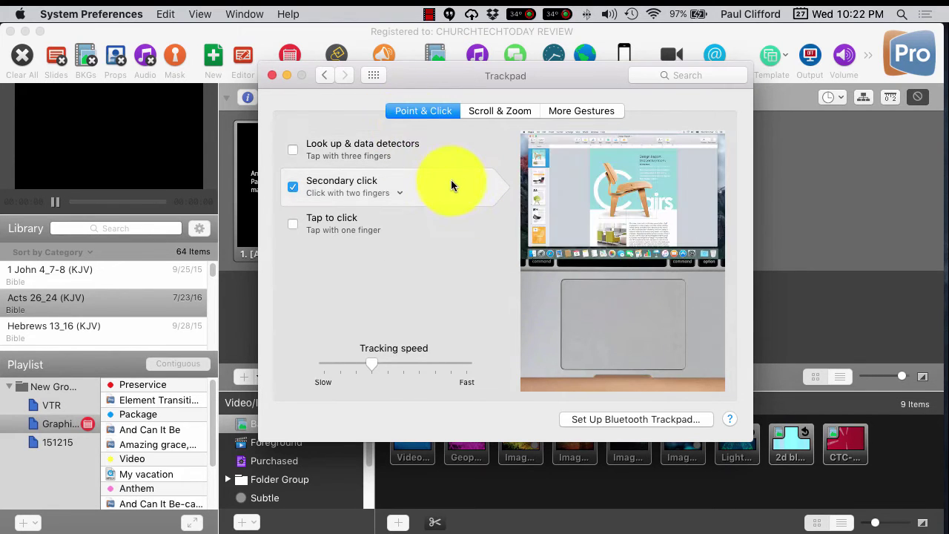
mouse_move(302, 227)
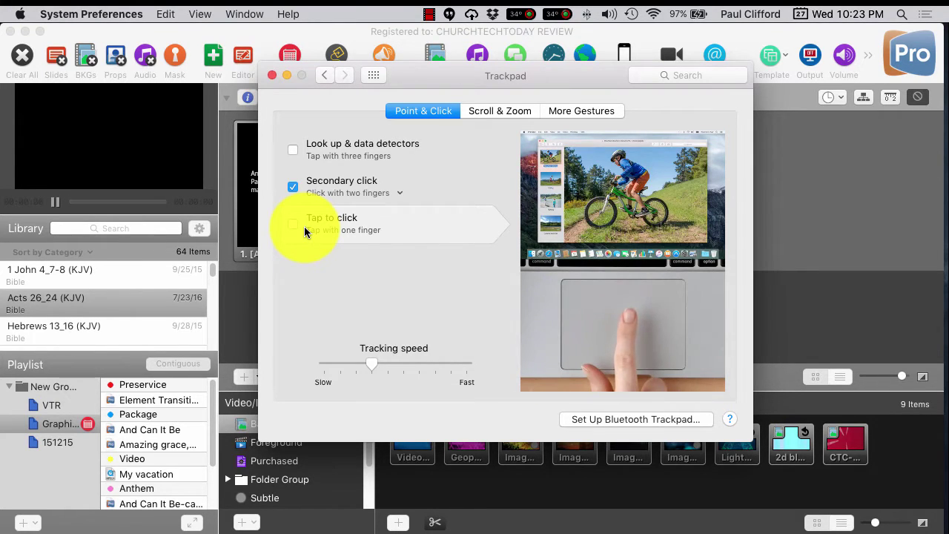
left_click(291, 152)
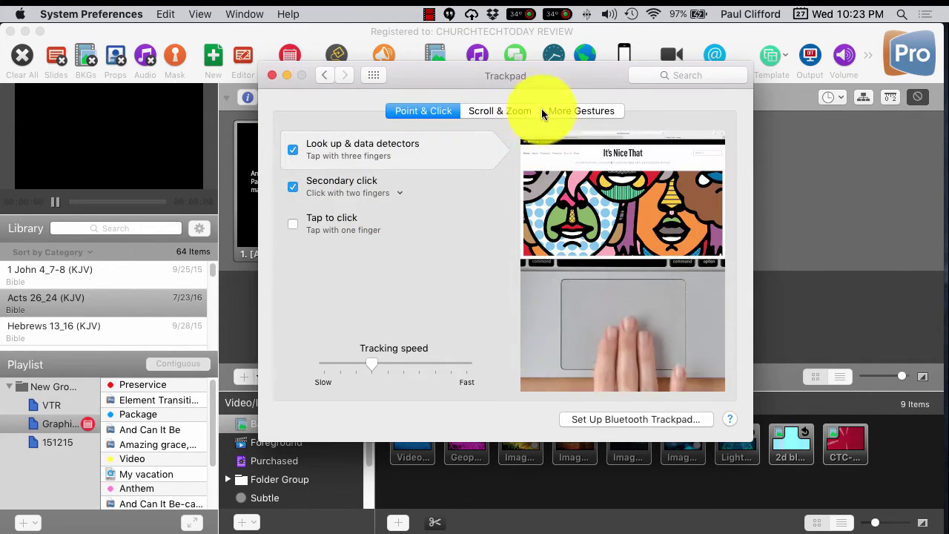
Step: Set the screen saver's start delay to 1 hour and return it to 30 minutes
left_click(373, 75)
left_click(355, 123)
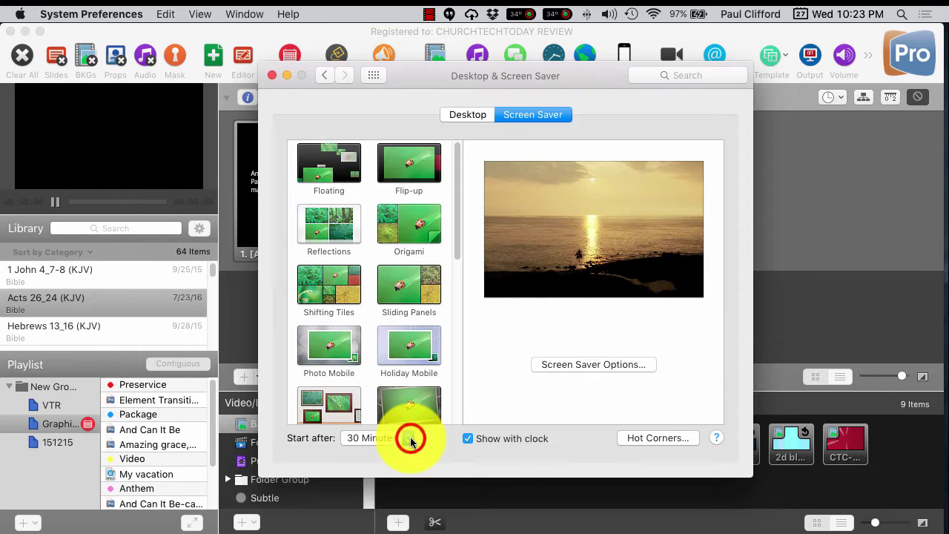
left_click(410, 439)
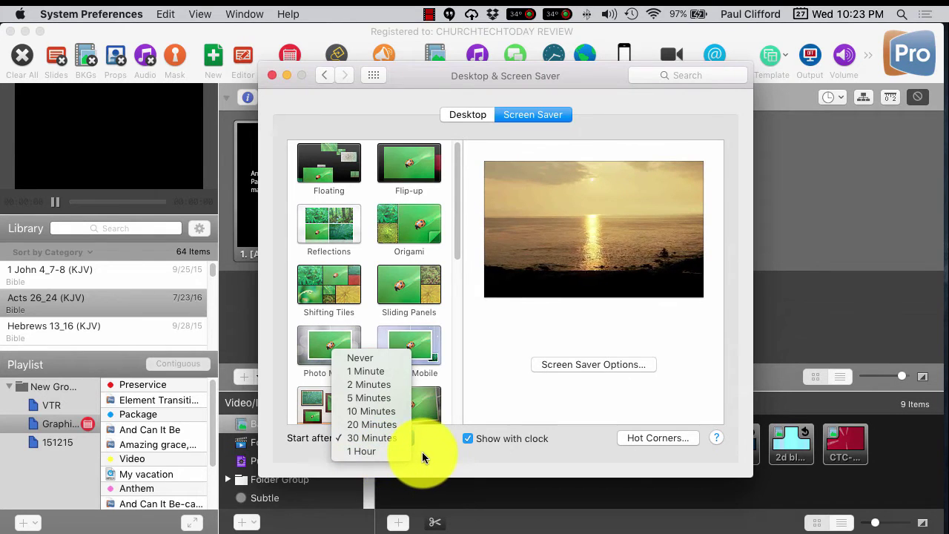
left_click(390, 454)
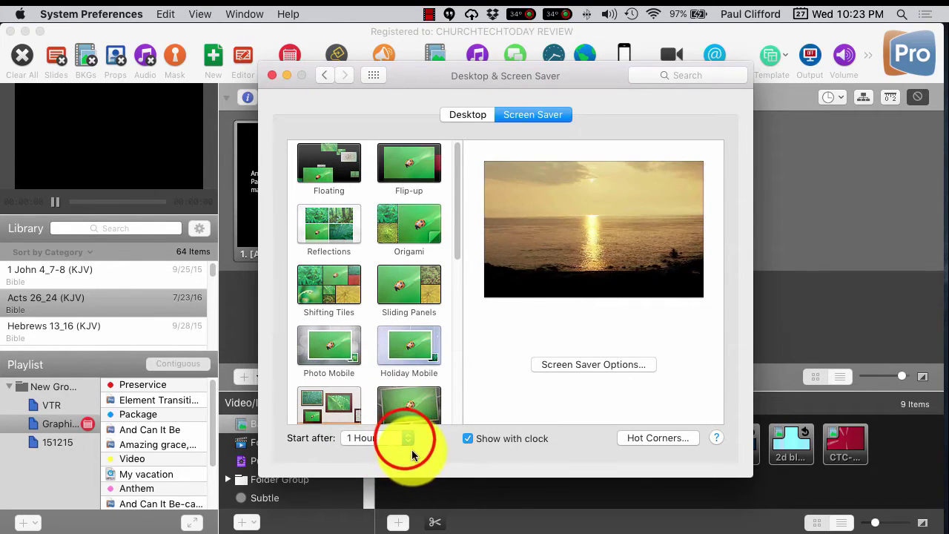
left_click(404, 439)
left_click(379, 426)
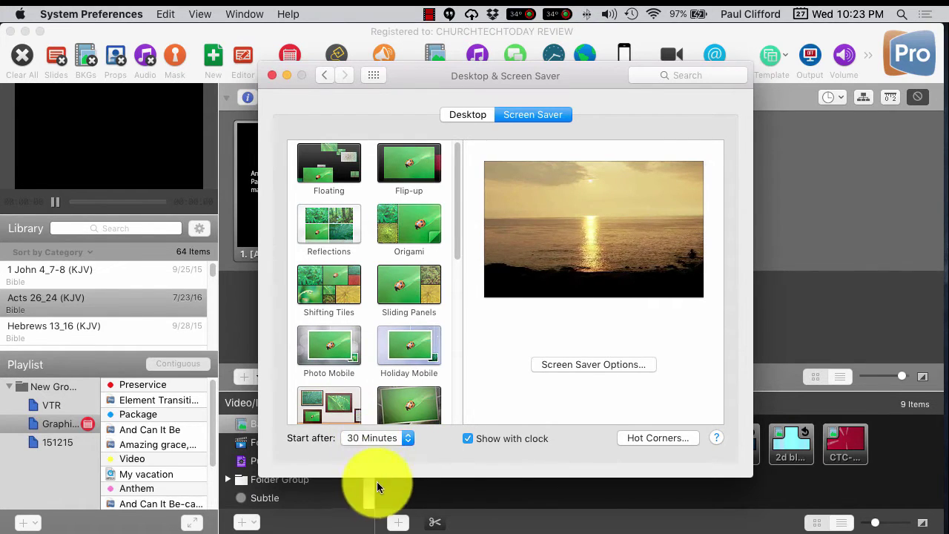
Step: Bring the Secondary Desktop settings window onto the main screen and set its background to Solid Gray Pro Ultra Dark
left_click(464, 115)
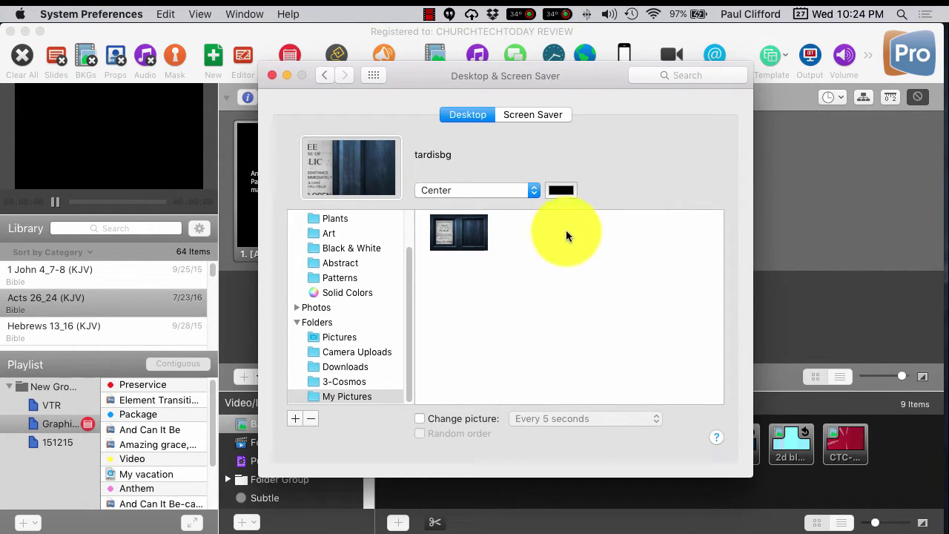
left_click_drag(948, 148, 375, 93)
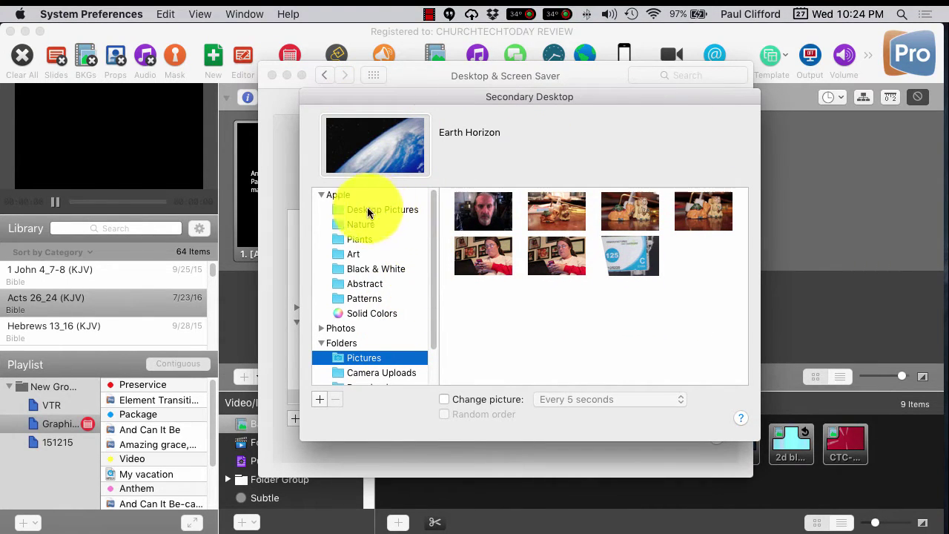
left_click(353, 311)
left_click(350, 312)
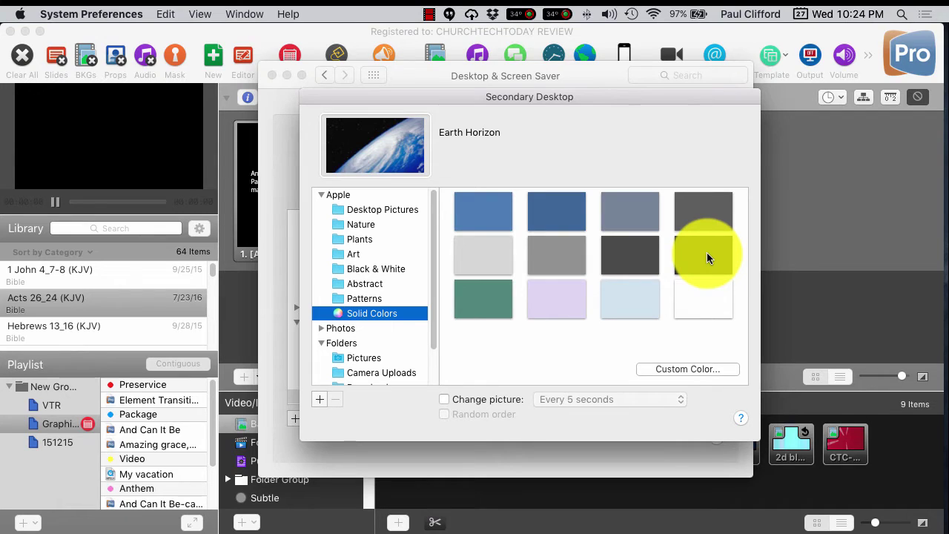
left_click(707, 253)
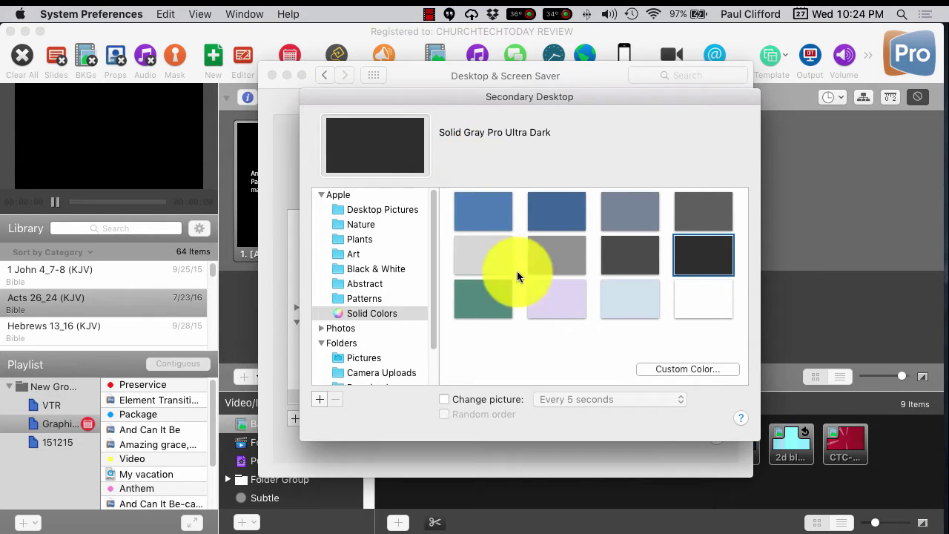
Step: Set the secondary desktop's background to a custom solid black and close the color picker
left_click(684, 369)
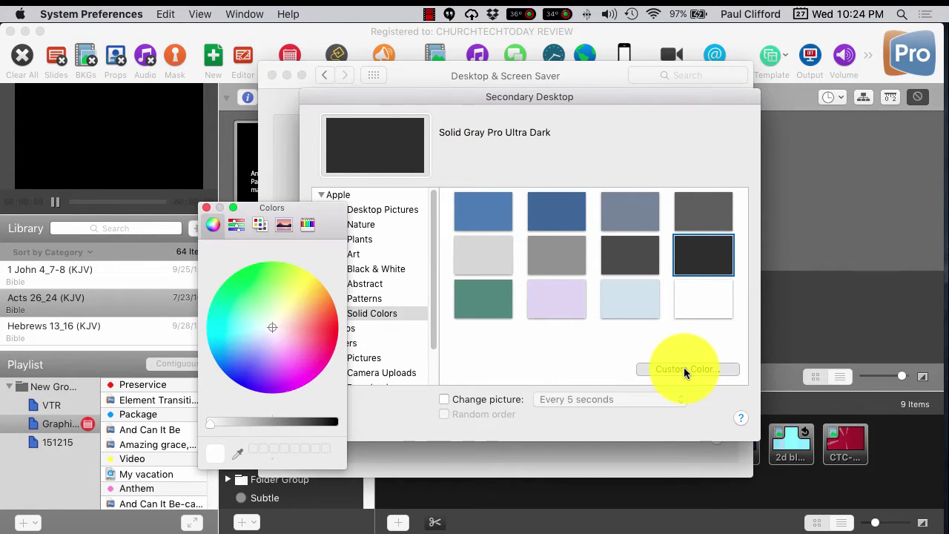
left_click(244, 423)
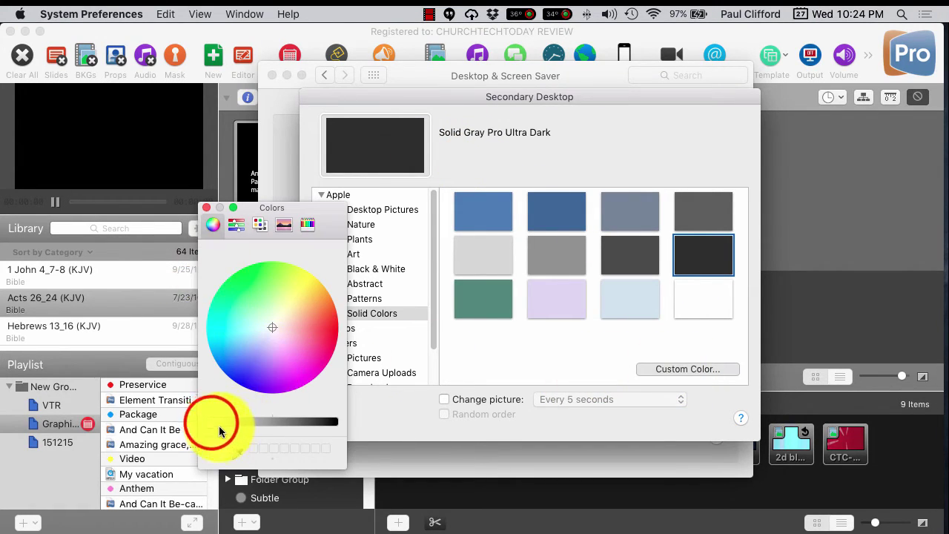
left_click_drag(212, 423, 348, 418)
left_click(208, 206)
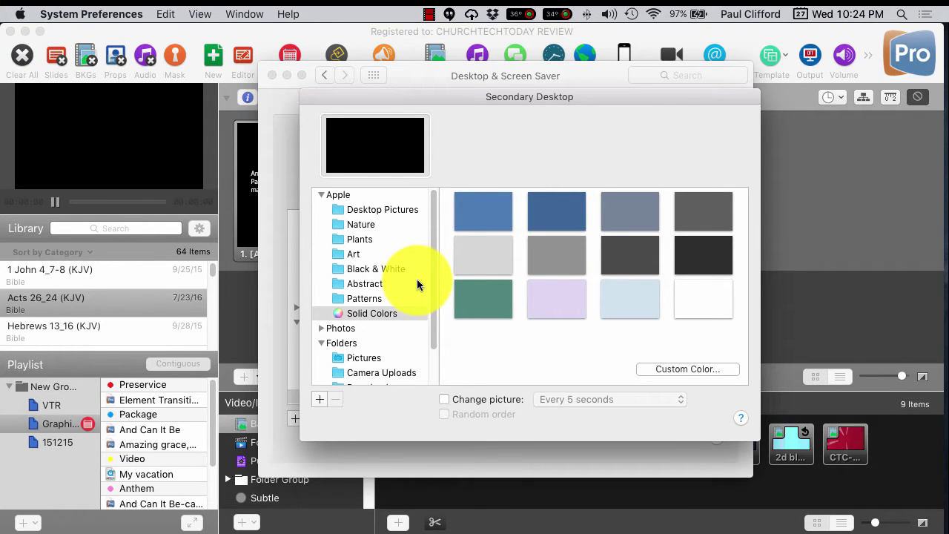
Step: Move the Secondary Desktop window back onto the secondary display
scroll(419, 260, "down", 1)
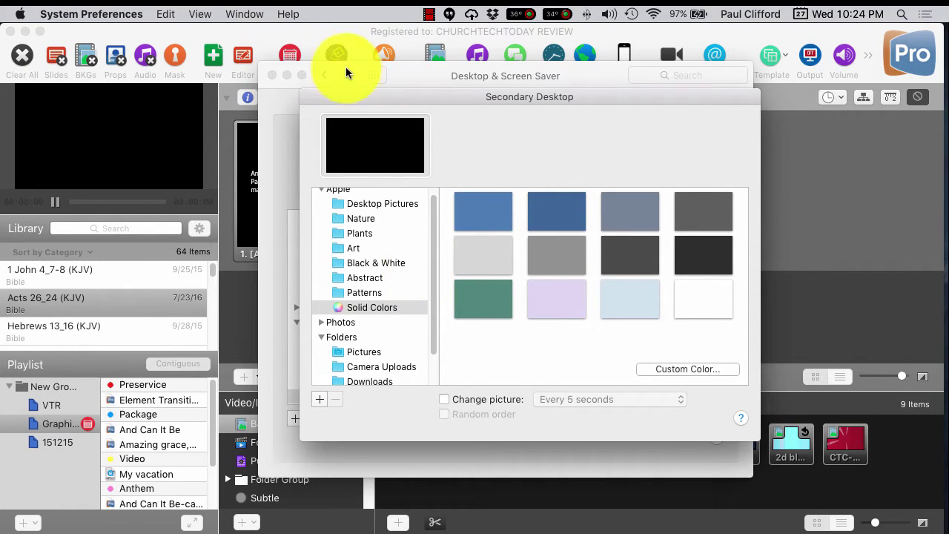
left_click(355, 94)
left_click_drag(355, 93, 948, 163)
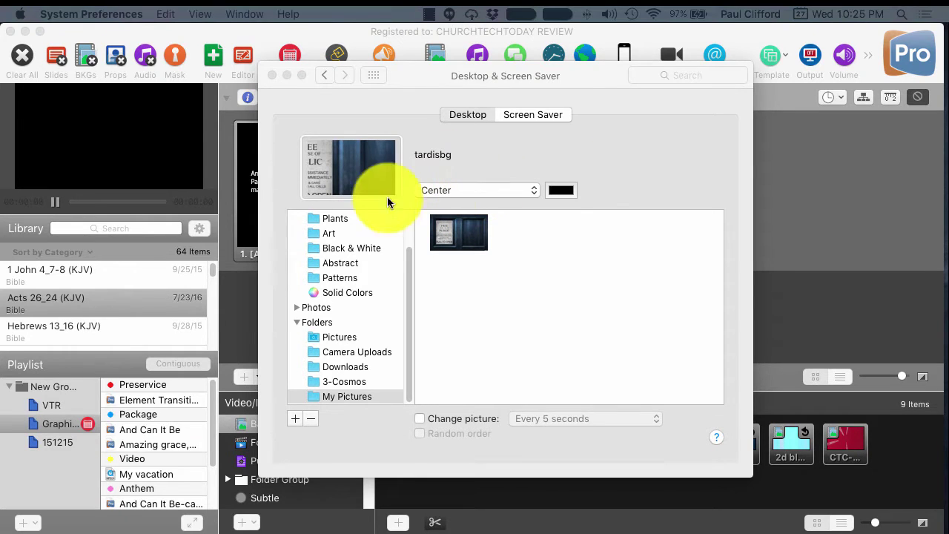
Step: Turn off Displays have separate Spaces in the Mission Control preferences, and turn it back on
left_click(373, 75)
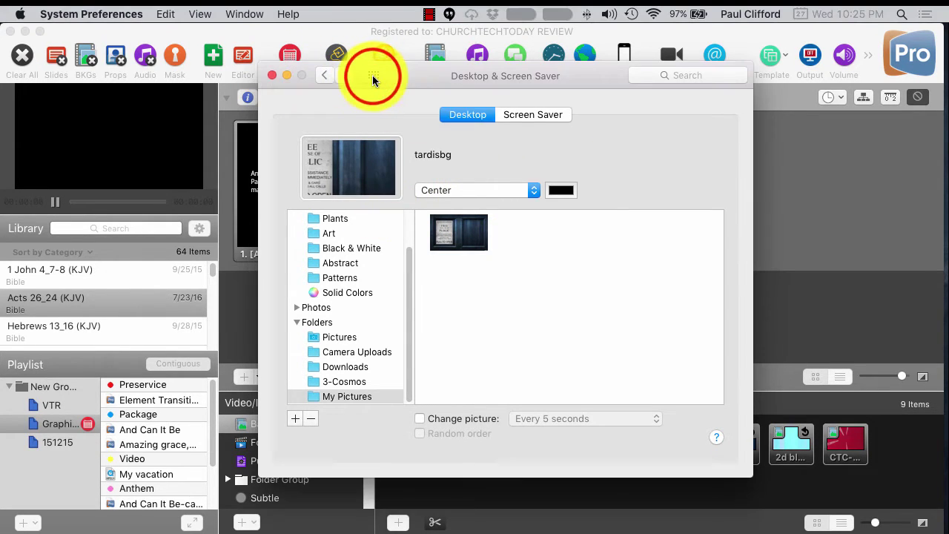
left_click(373, 75)
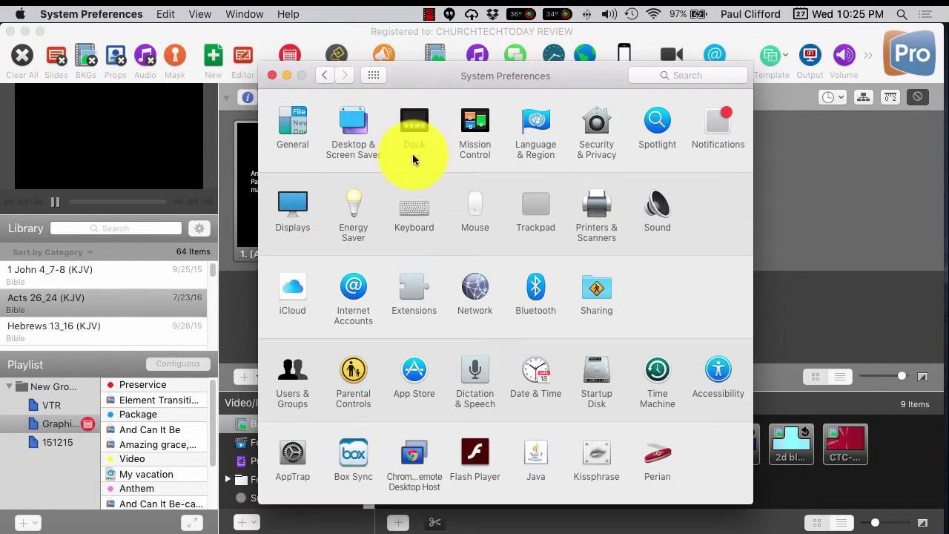
left_click(476, 132)
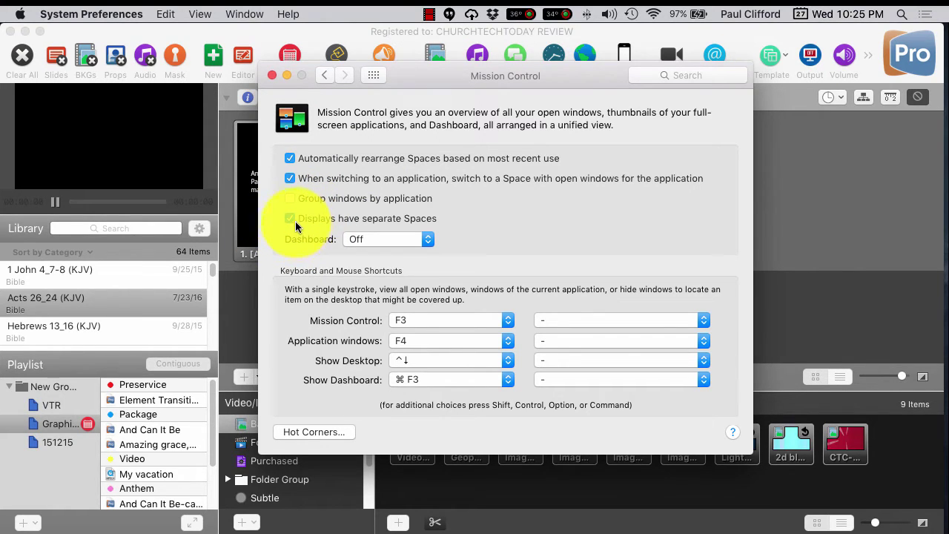
left_click(290, 218)
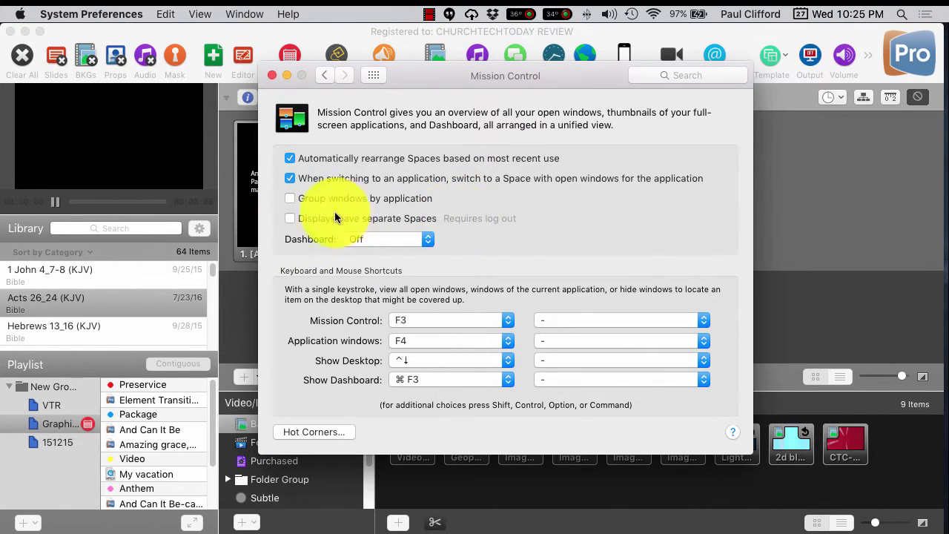
left_click(287, 220)
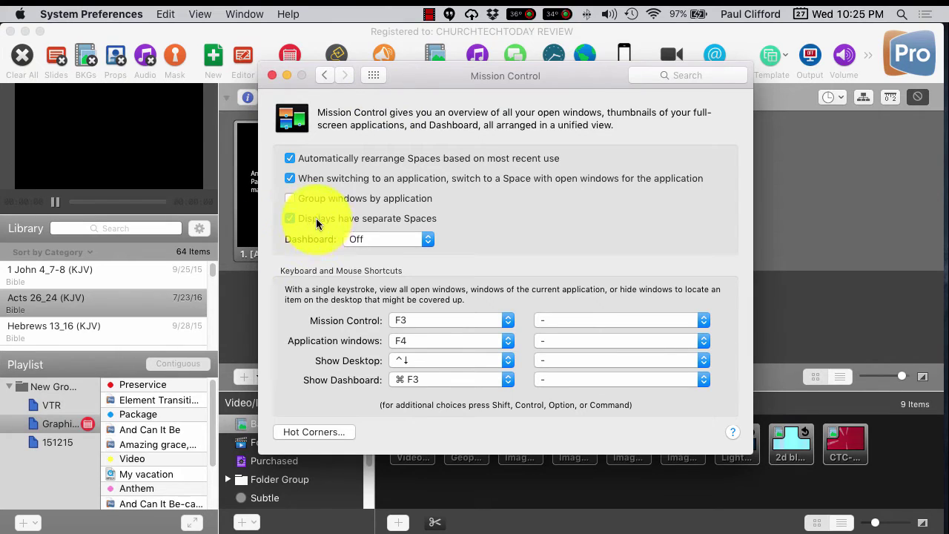
Step: Examine the display arrangement by identifying which physical screen each block represents, and view the built-in display's settings
left_click(374, 75)
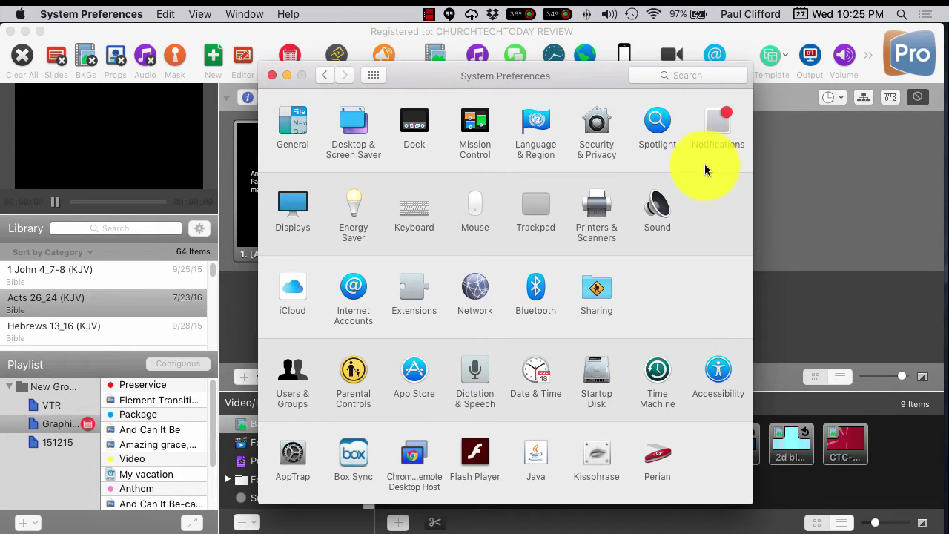
left_click(289, 207)
left_click(509, 111)
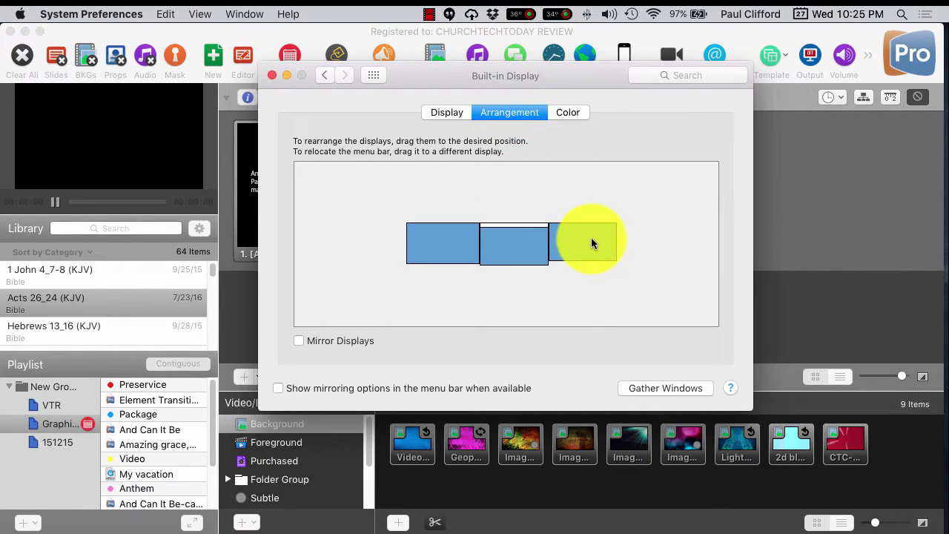
mouse_move(591, 244)
left_mouse_down()
mouse_move(583, 237)
mouse_move(587, 247)
left_mouse_up()
left_click_drag(431, 224, 448, 240)
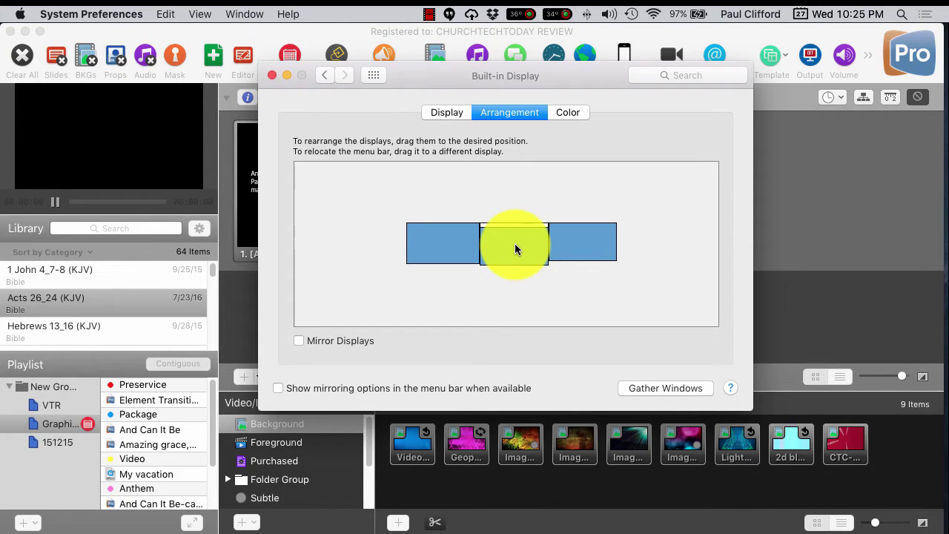
left_click_drag(516, 248, 567, 249)
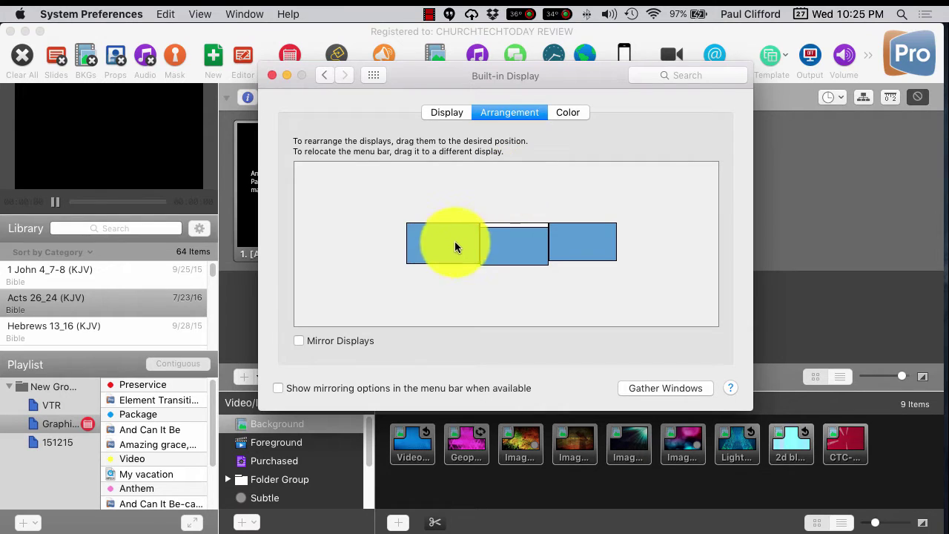
left_click_drag(454, 248, 436, 236)
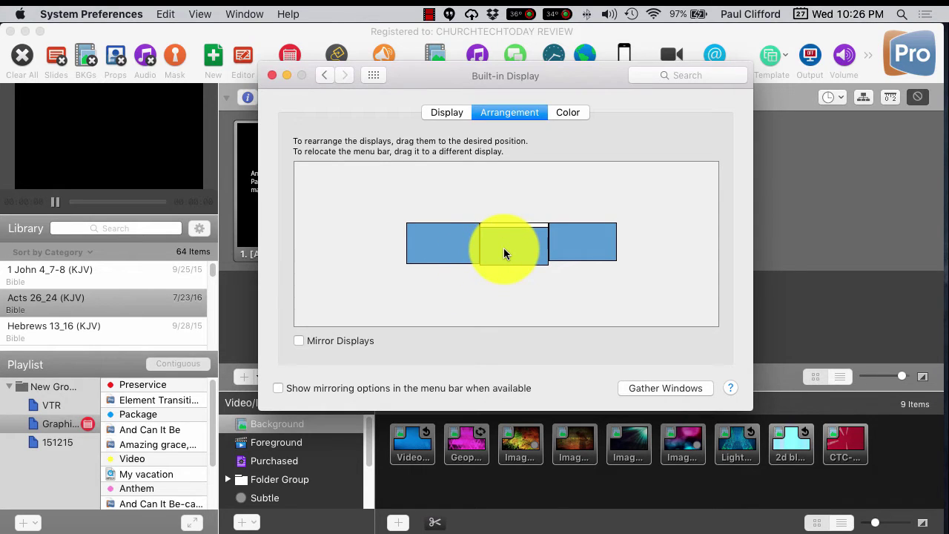
left_click_drag(503, 253, 382, 253)
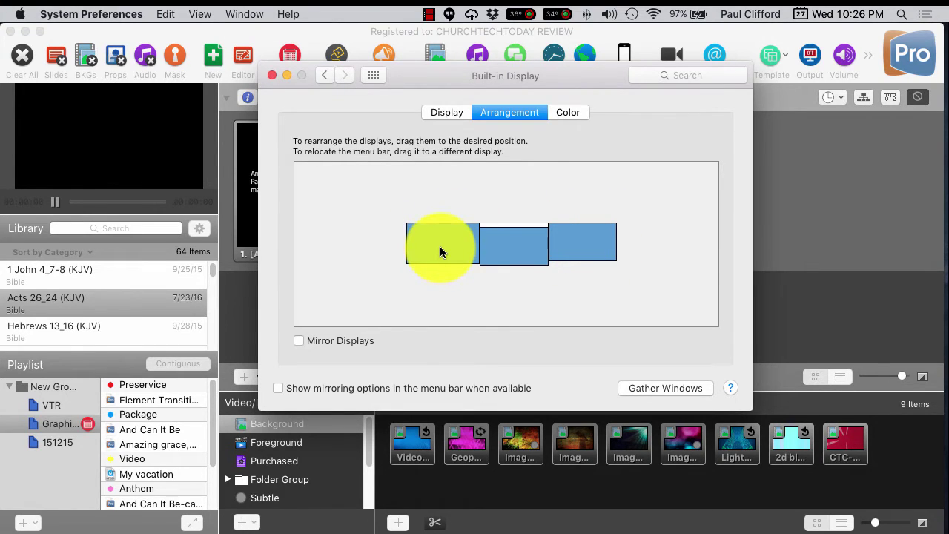
left_click_drag(440, 247, 505, 245)
left_click(506, 236)
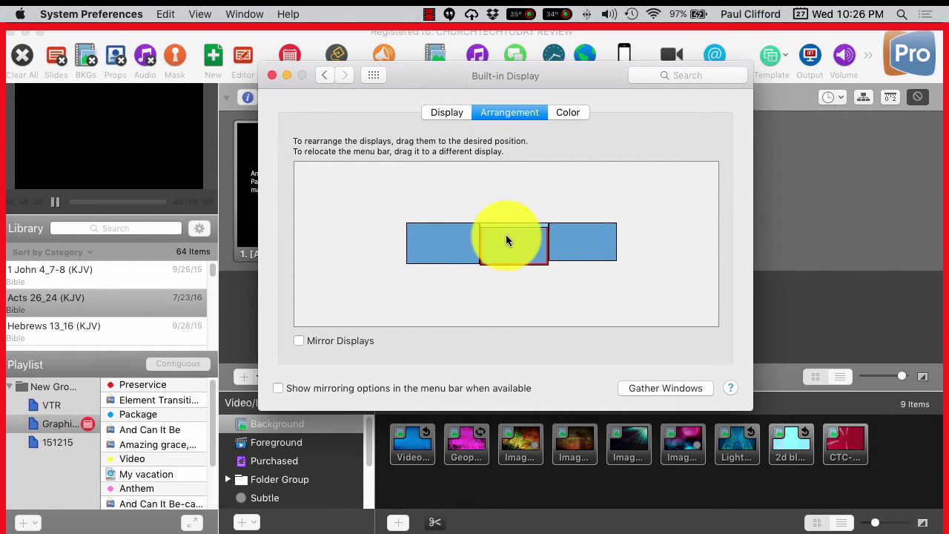
left_click(562, 239)
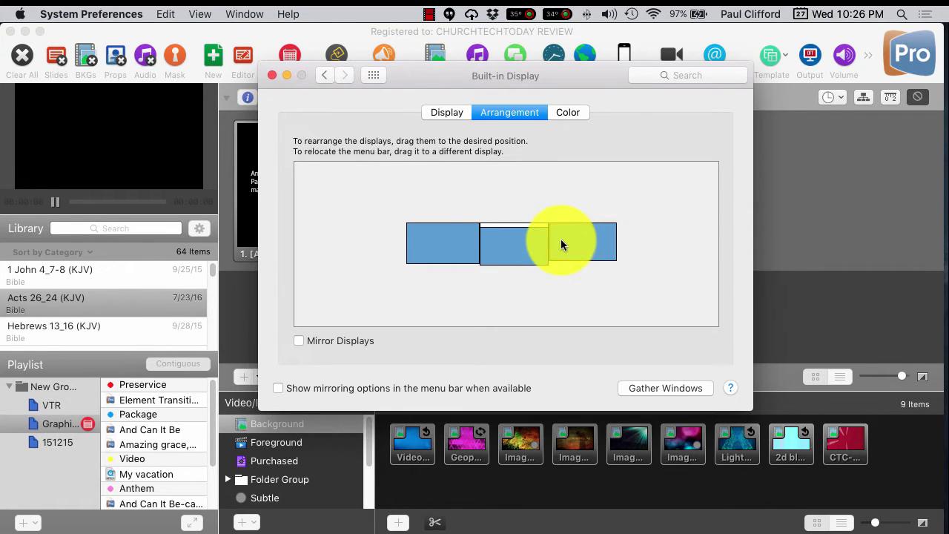
left_click(418, 250)
left_click(422, 250)
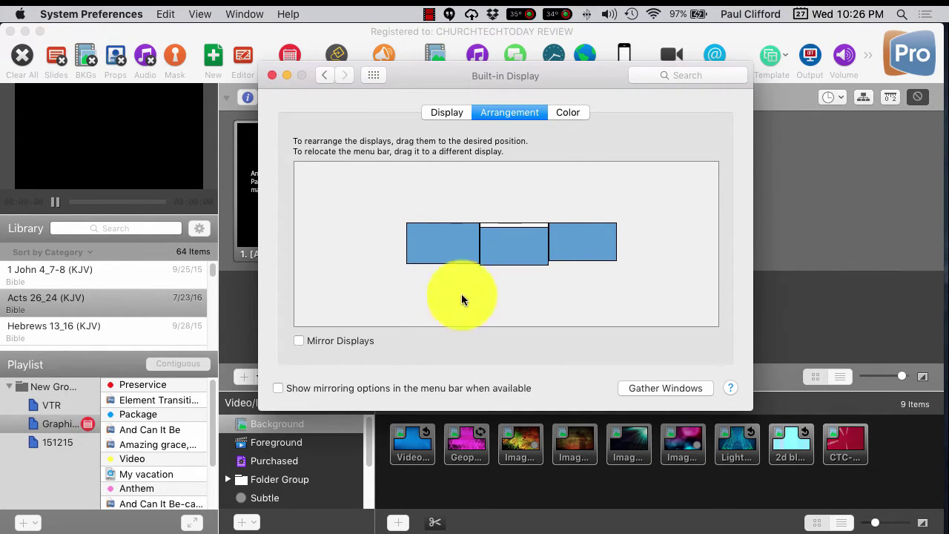
left_click(440, 113)
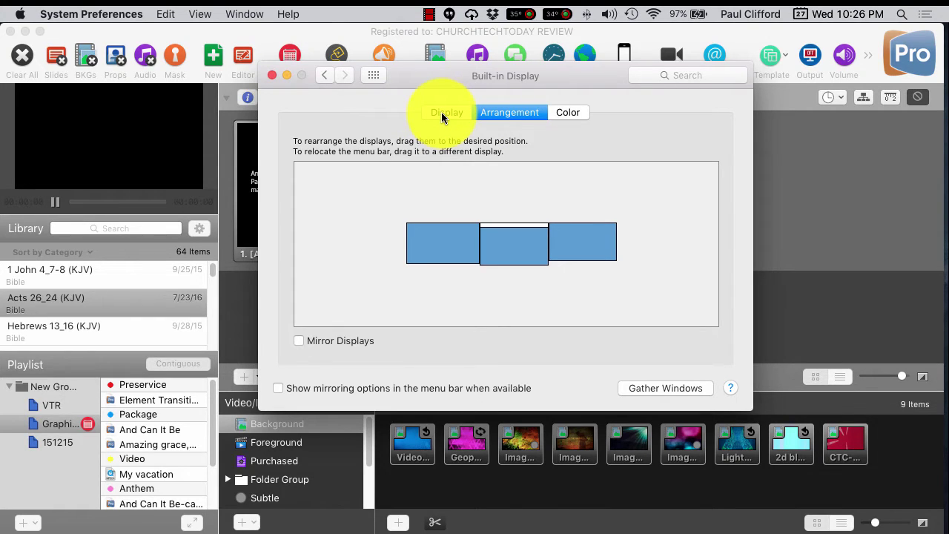
left_click(442, 112)
Step: Set Computer sleep to Never for the power adapter in the Energy Saver preferences
left_click(371, 75)
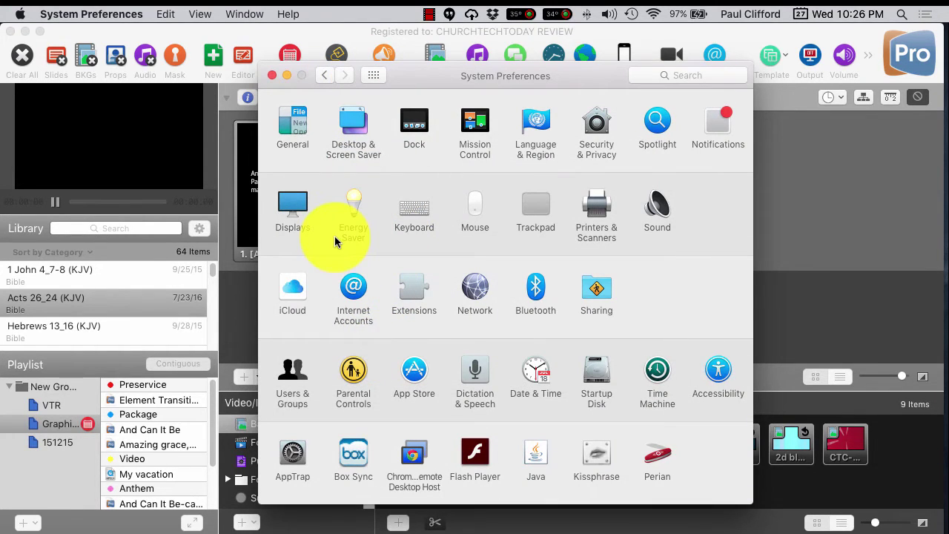
left_click(355, 211)
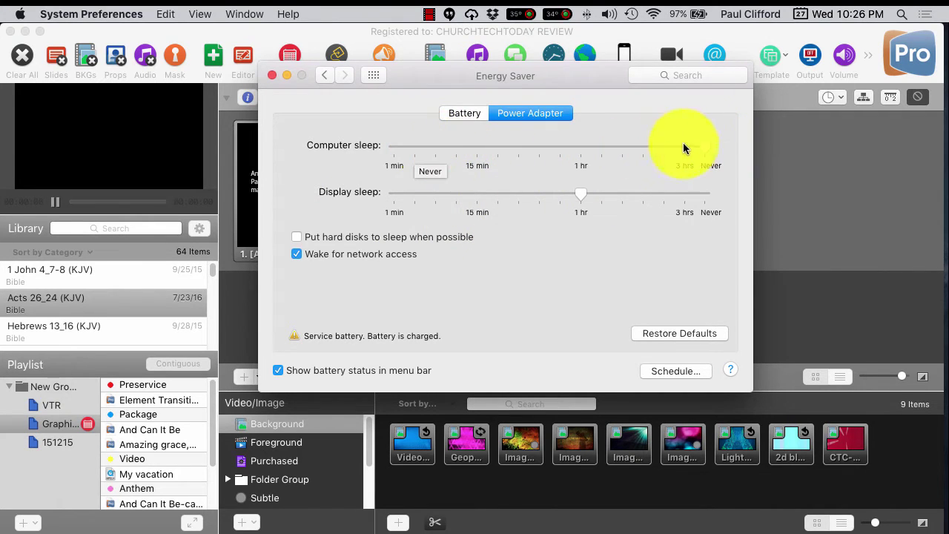
left_click(703, 150)
left_click_drag(703, 149, 723, 146)
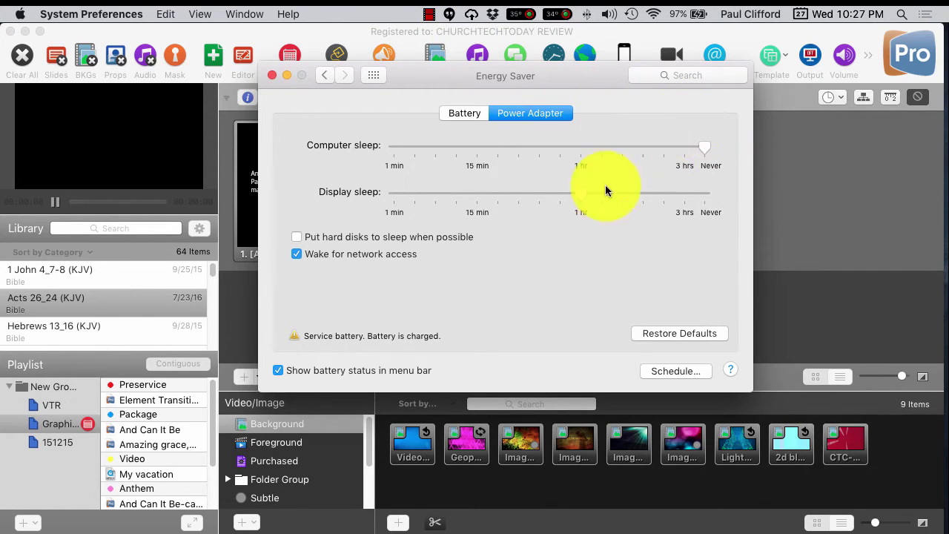
Step: Set Display sleep for the power adapter to just under 3 hours, and view the Battery sleep settings
mouse_move(578, 192)
left_click_drag(580, 193, 662, 190)
mouse_move(677, 196)
left_click(468, 119)
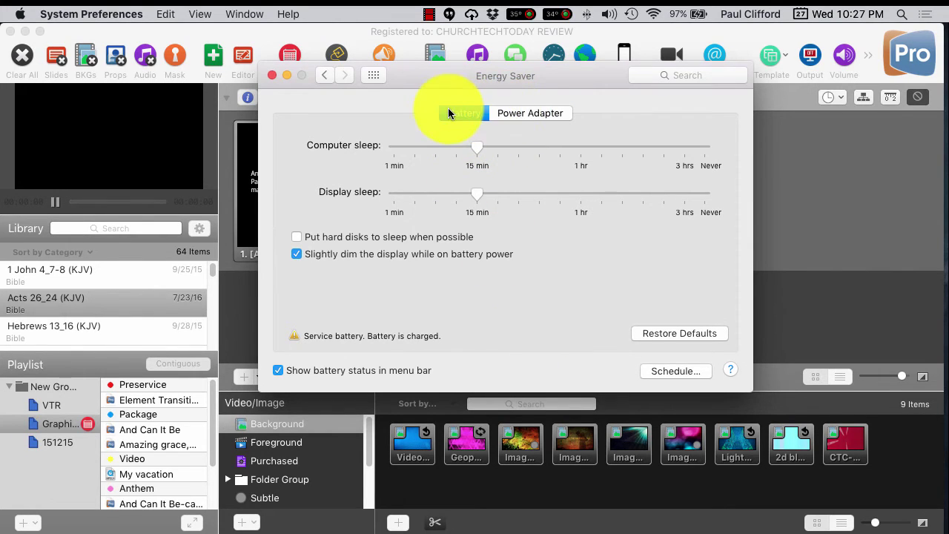
left_click(523, 112)
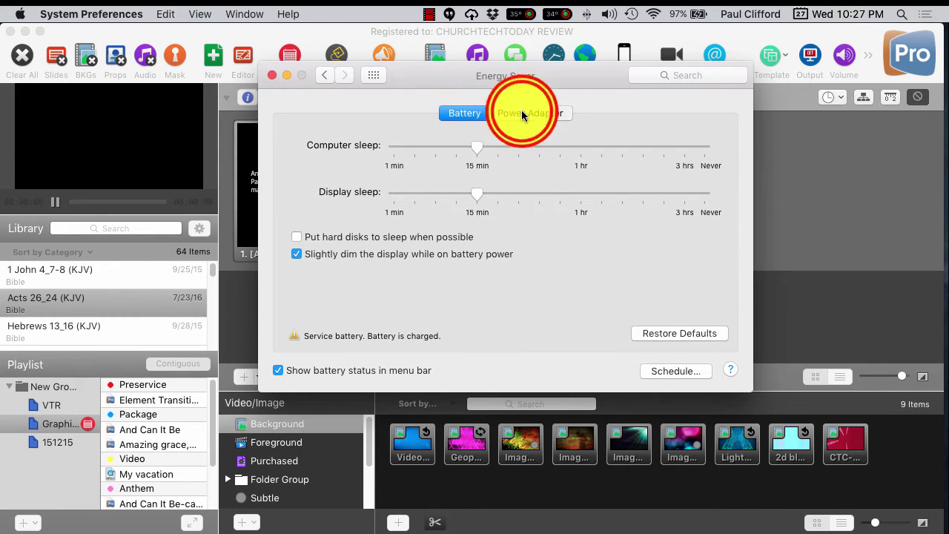
left_click(464, 112)
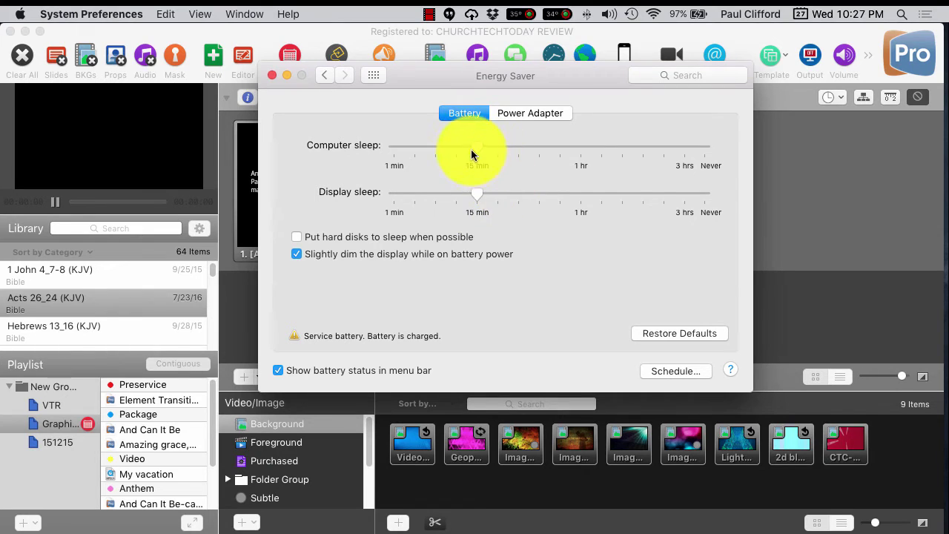
left_click(533, 115)
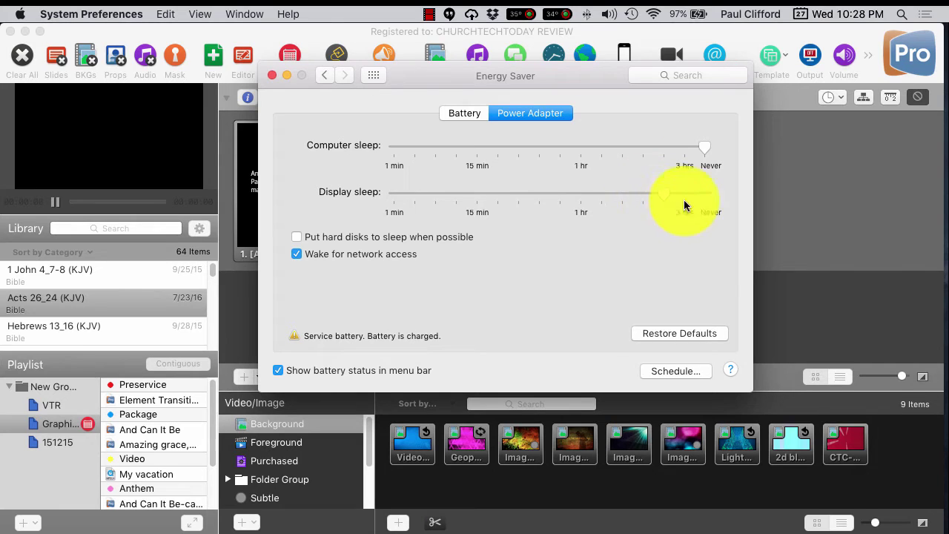
Step: Review the Text, Shortcuts and Input Sources settings in the Keyboard preferences, and return to the preferences overview
left_click(372, 75)
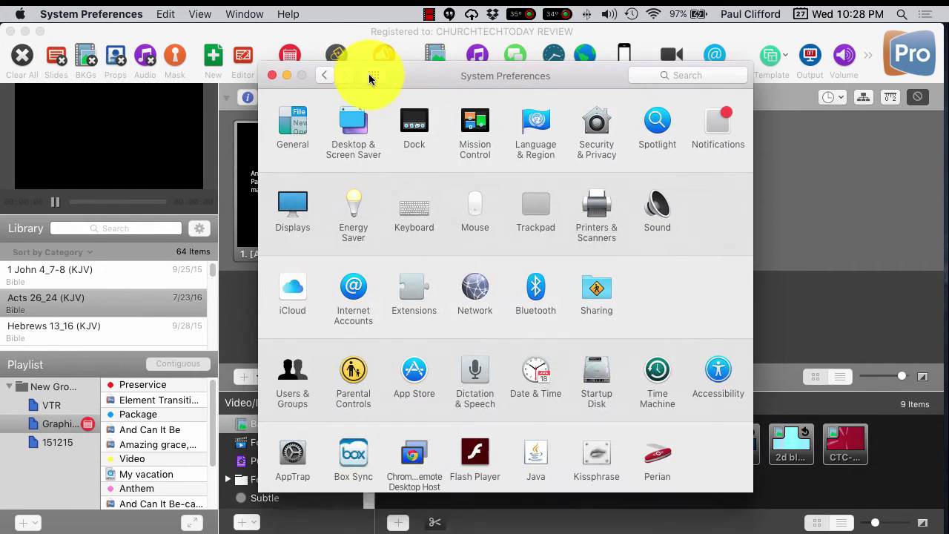
left_click(409, 214)
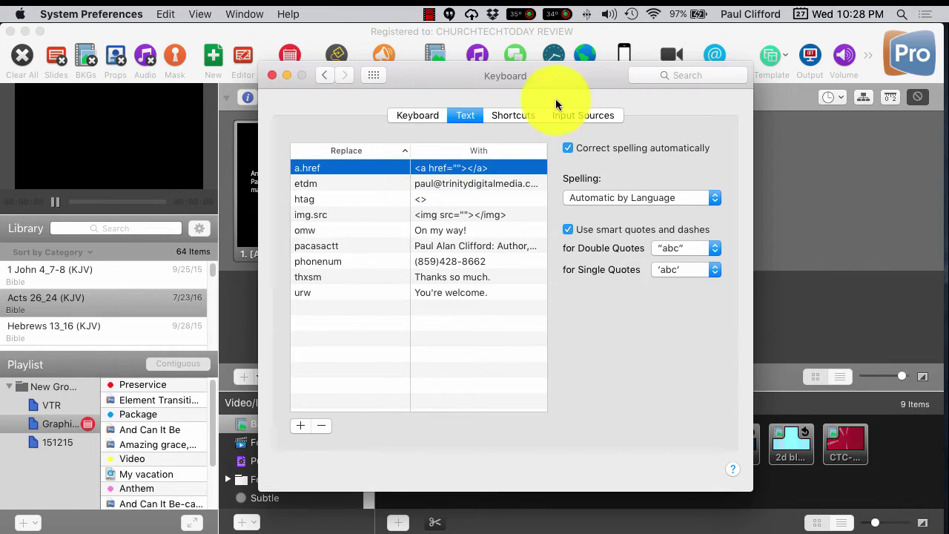
left_click(511, 112)
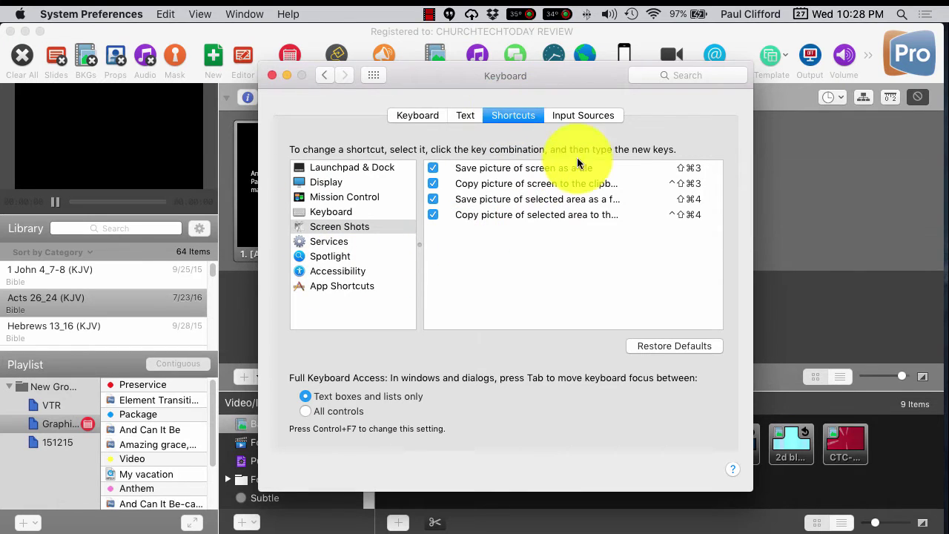
left_click(584, 114)
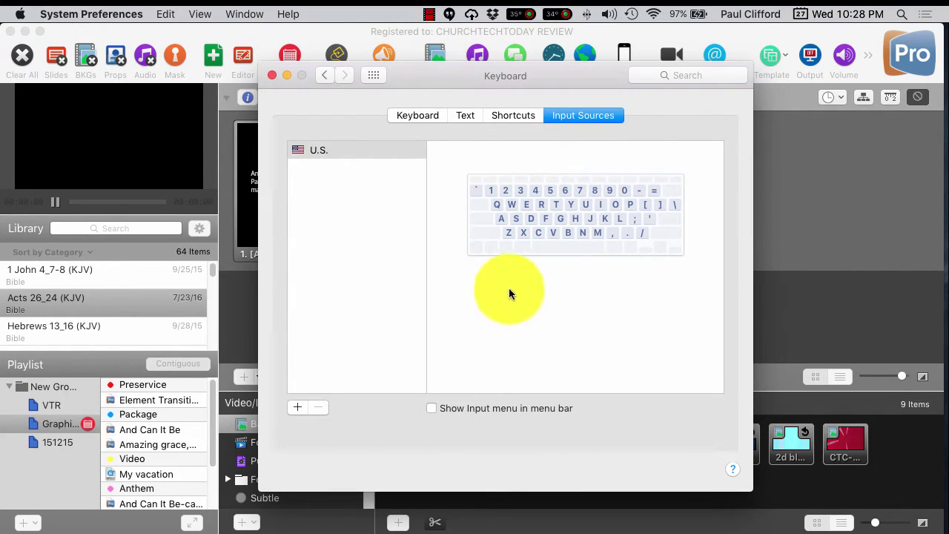
left_click(374, 75)
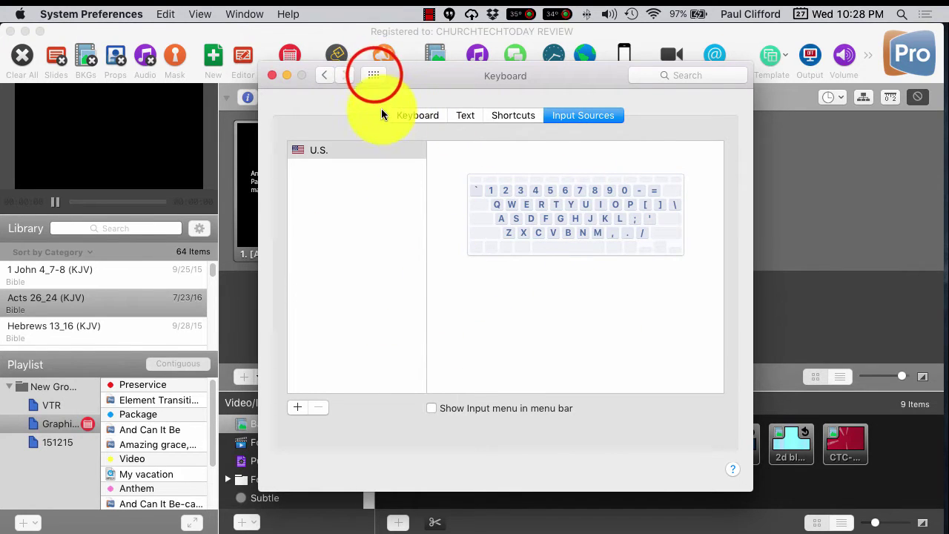
left_click(374, 74)
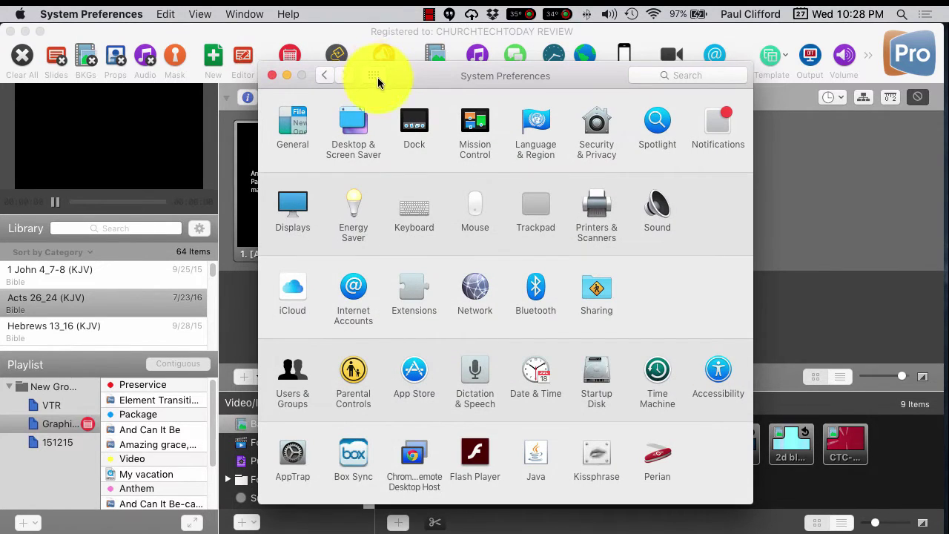
Step: Look through the alert sounds and the sound output devices in the Sound preferences
left_click(659, 203)
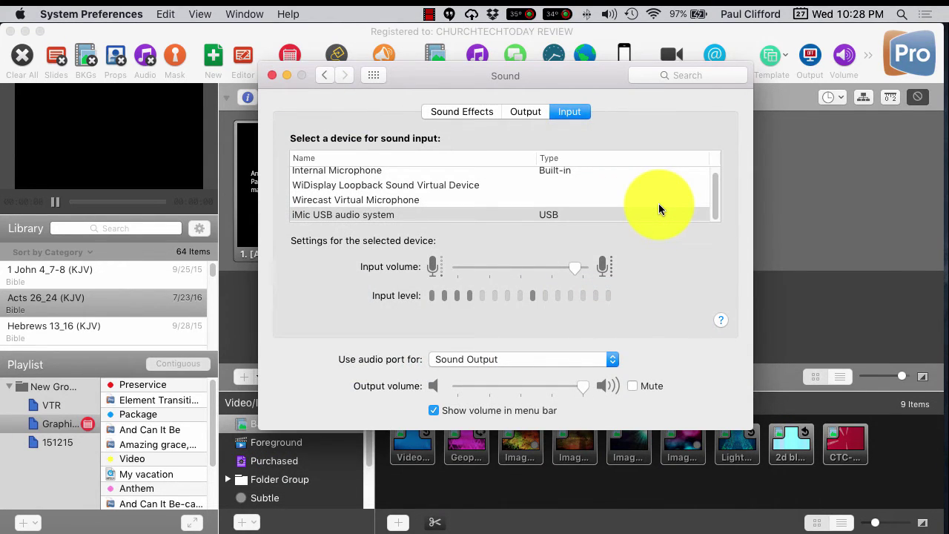
left_click(480, 111)
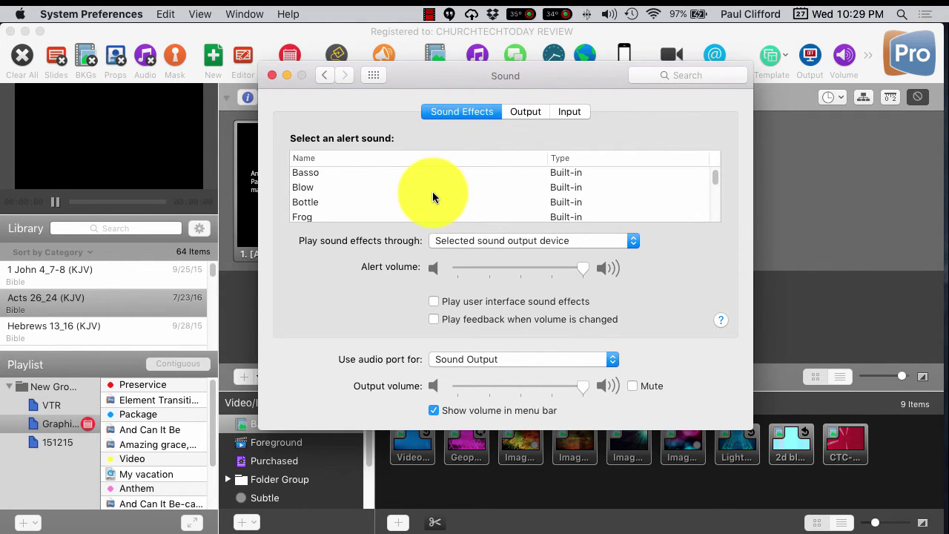
scroll(432, 191, "down", 2)
scroll(433, 196, "down", 5)
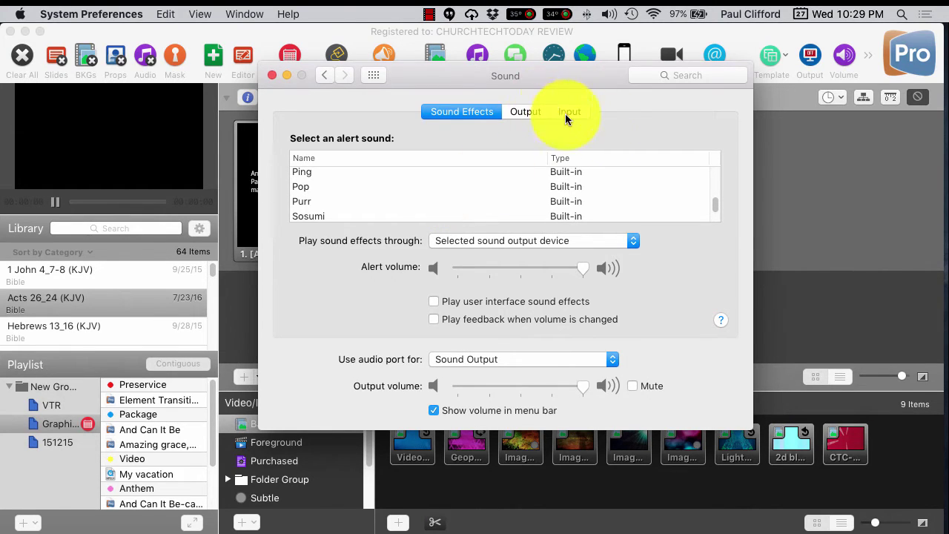
left_click(528, 111)
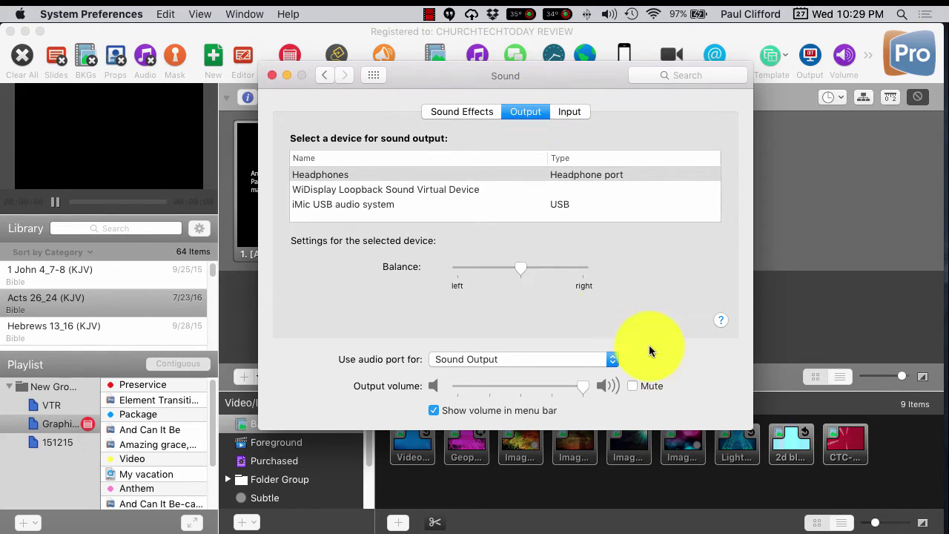
Step: Turn on Play feedback when volume is changed, and test it by lowering the output volume and raising it back to maximum
left_click(452, 111)
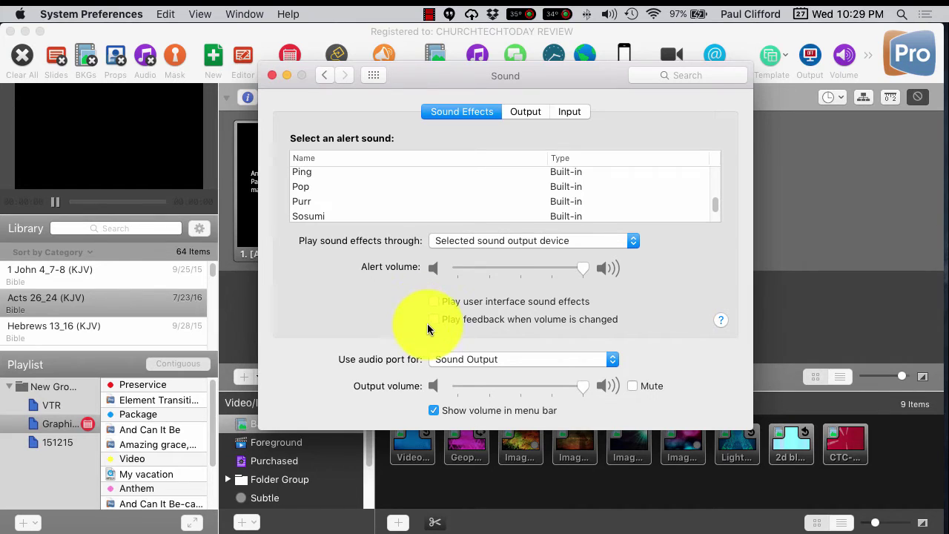
left_click(471, 320)
key("XF86AudioLowerVolume")
key("XF86AudioLowerVolume")
key("XF86AudioLowerVolume")
key("XF86AudioLowerVolume")
key("XF86AudioLowerVolume")
key("XF86AudioLowerVolume")
key("XF86AudioLowerVolume")
key("XF86AudioLowerVolume")
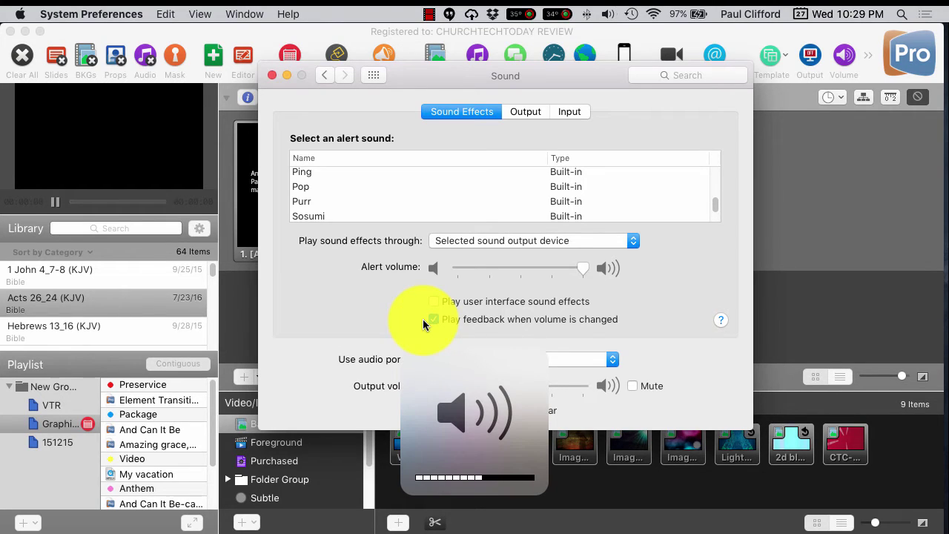
key("XF86AudioRaiseVolume")
key("XF86AudioRaiseVolume")
key("XF86AudioRaiseVolume")
key("XF86AudioRaiseVolume")
key("XF86AudioRaiseVolume")
key("XF86AudioRaiseVolume")
key("XF86AudioRaiseVolume")
key("XF86AudioRaiseVolume")
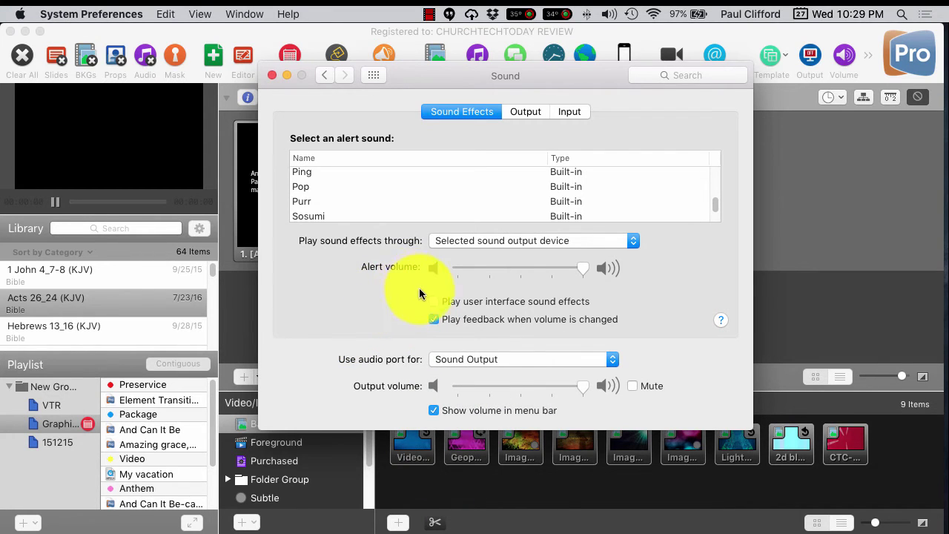
Step: Turn off Play feedback when volume is changed in the sound effects settings
left_click(442, 308)
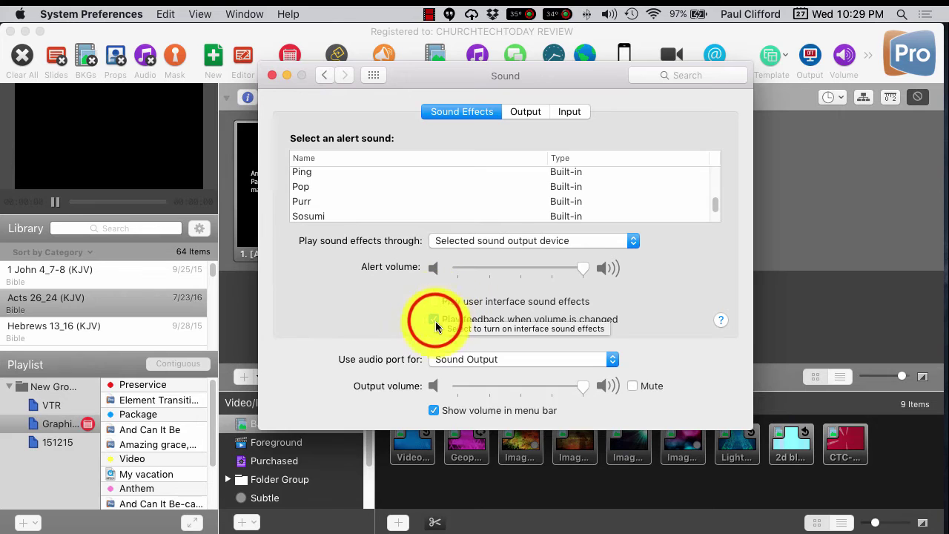
left_click(436, 322)
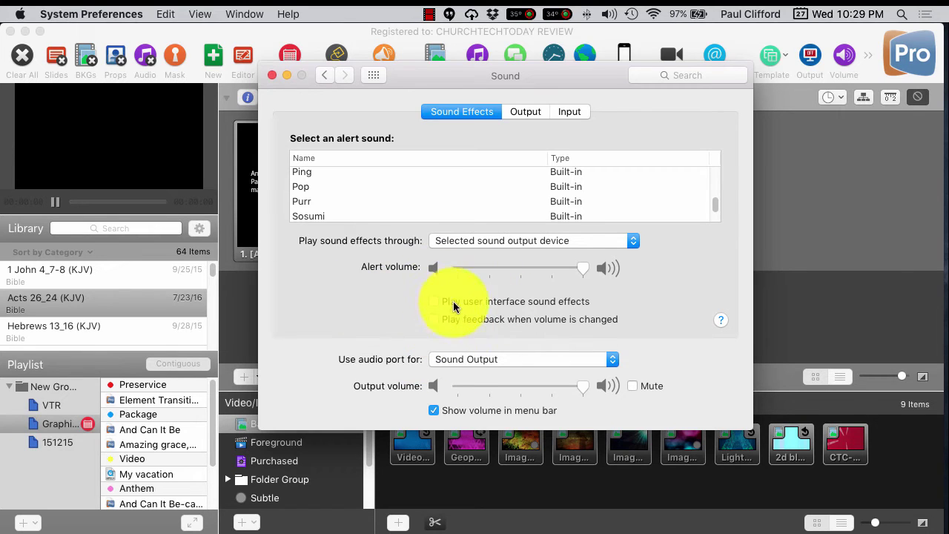
Step: View the Users & Groups preferences, and close the System Preferences window
left_click(374, 75)
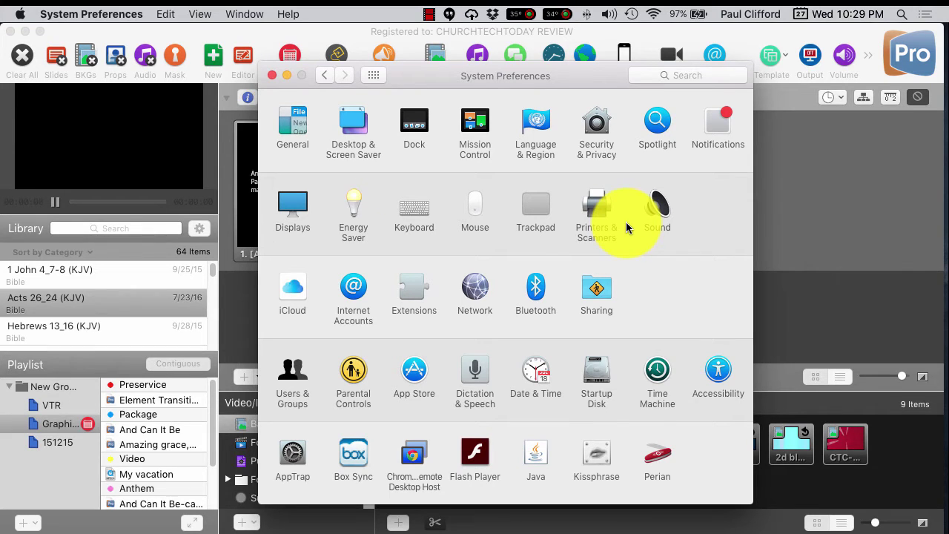
left_click(288, 391)
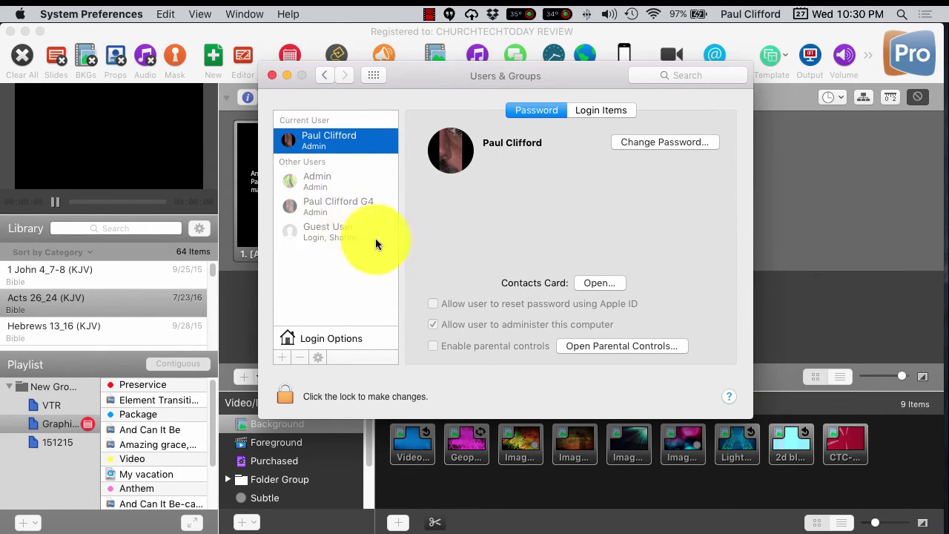
left_click(374, 74)
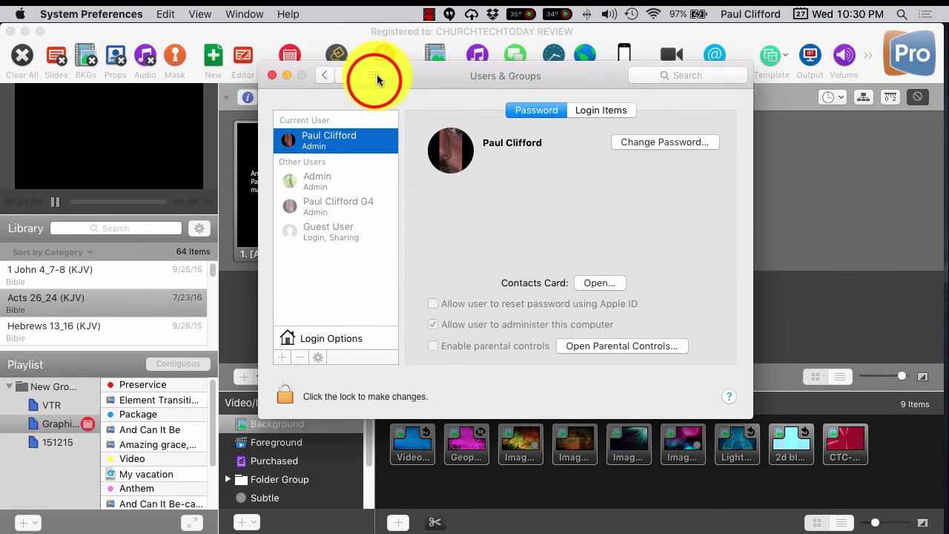
left_click(272, 75)
left_click(583, 215)
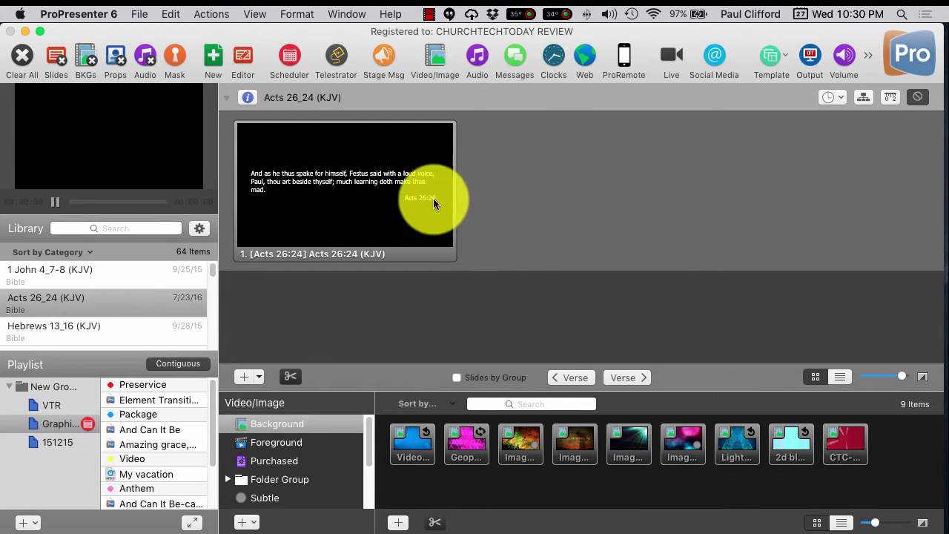
Step: In the System Preferences notification settings for ProPresenter 6, turn off Play sound for notifications and set the alert style to Alerts
left_click(20, 15)
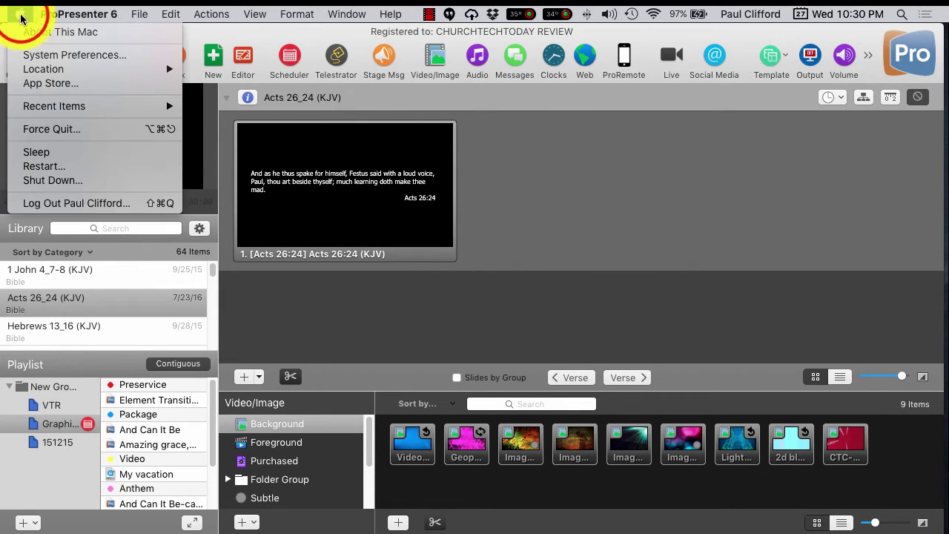
left_click(33, 58)
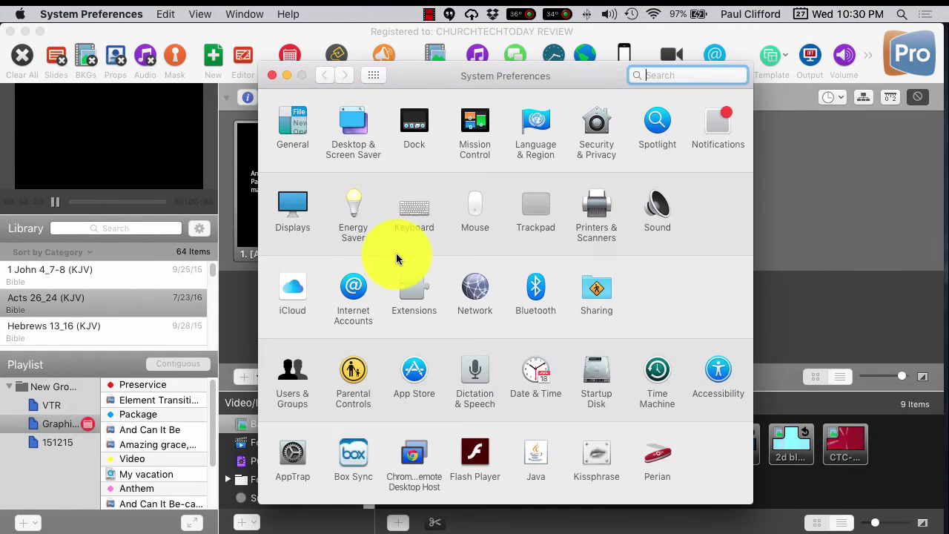
left_click(718, 128)
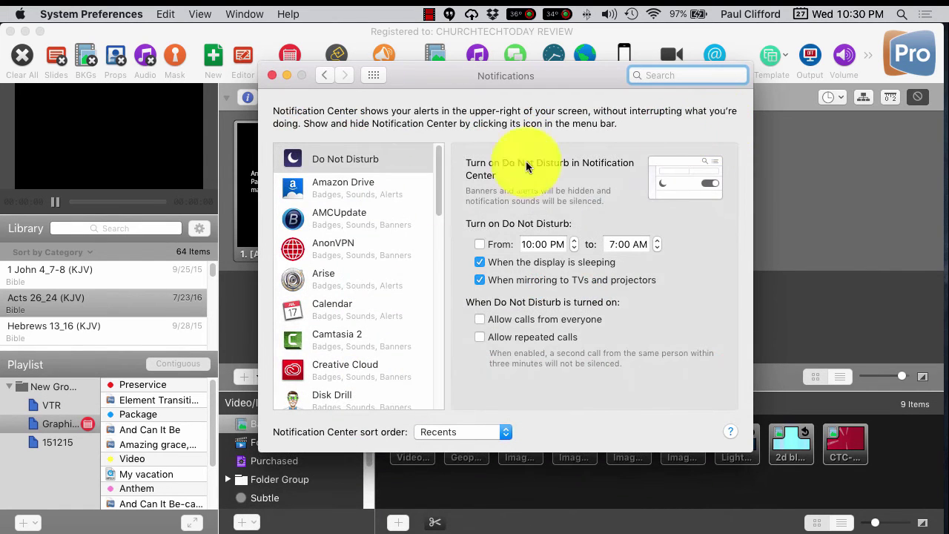
scroll(337, 246, "down", 5)
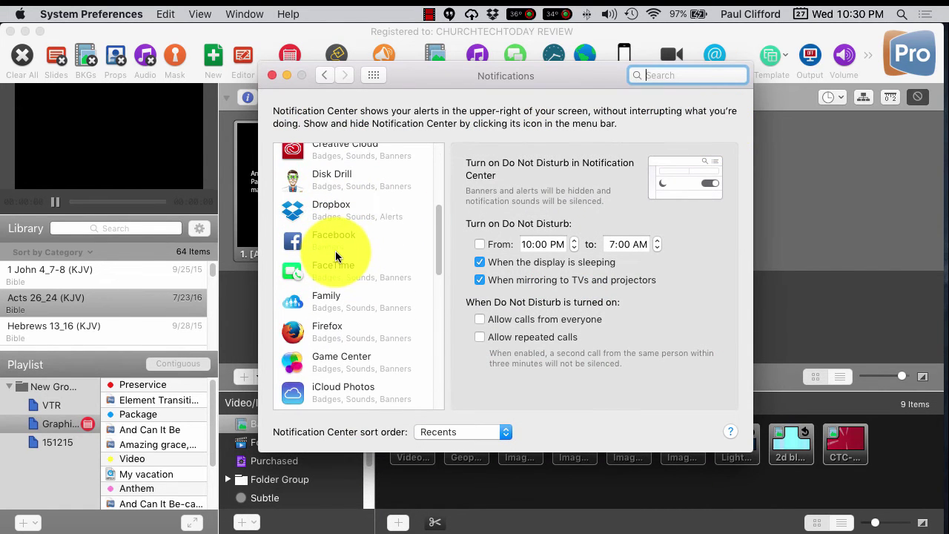
scroll(335, 256, "down", 4)
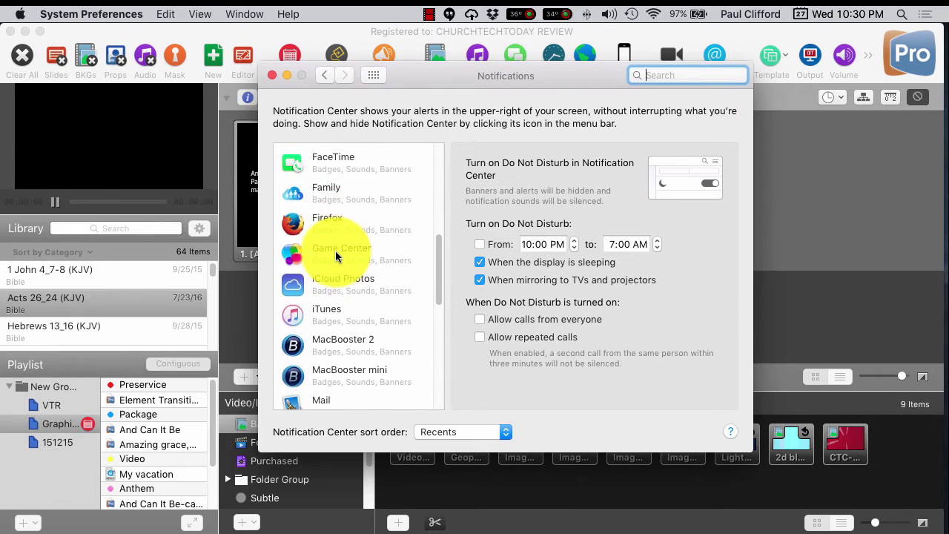
scroll(335, 256, "down", 4)
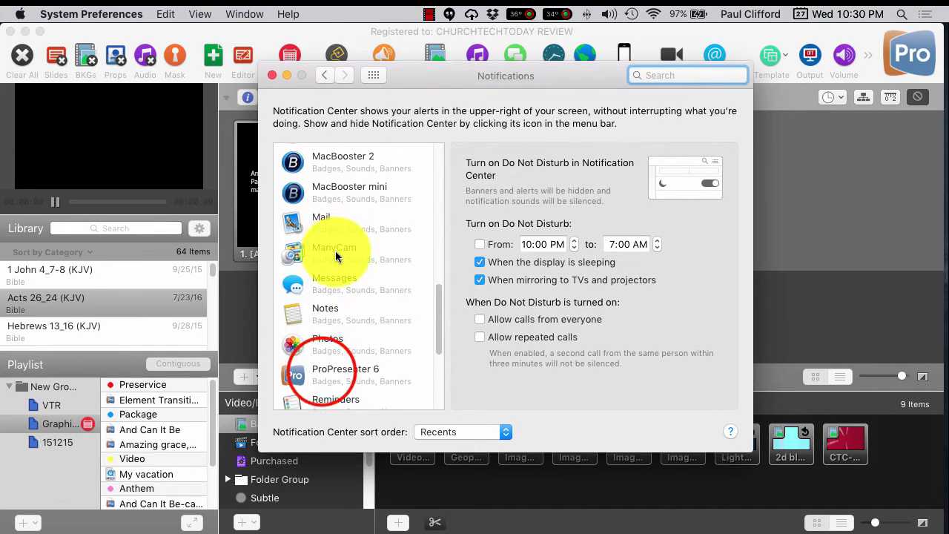
left_click(321, 375)
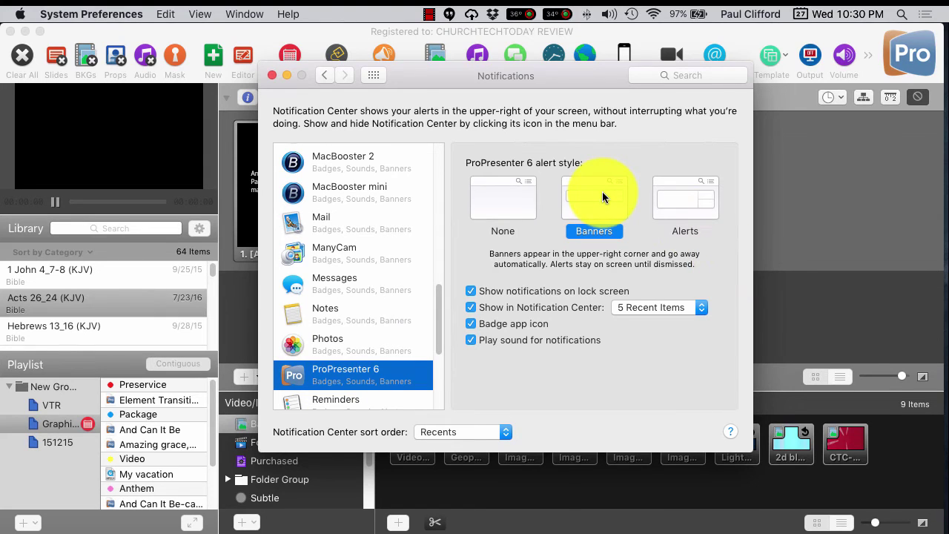
left_click(471, 340)
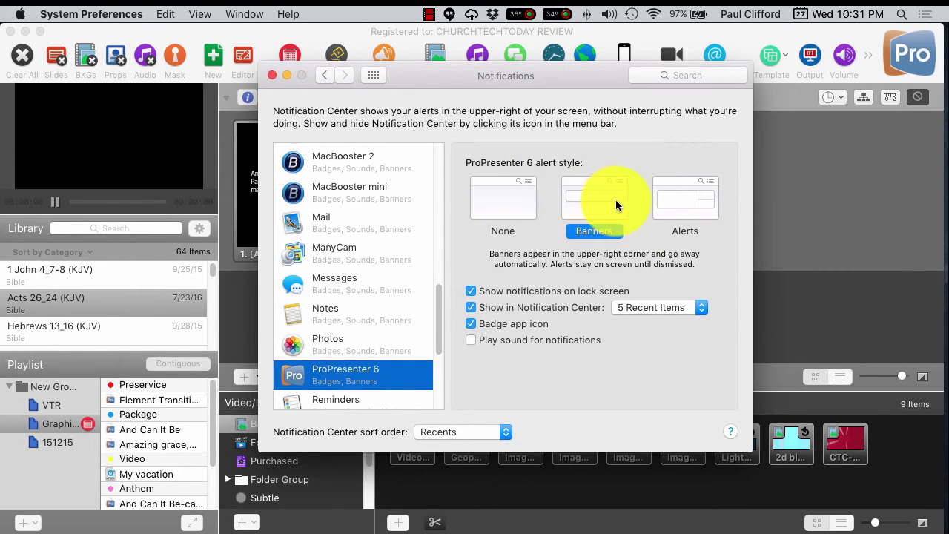
left_click(679, 207)
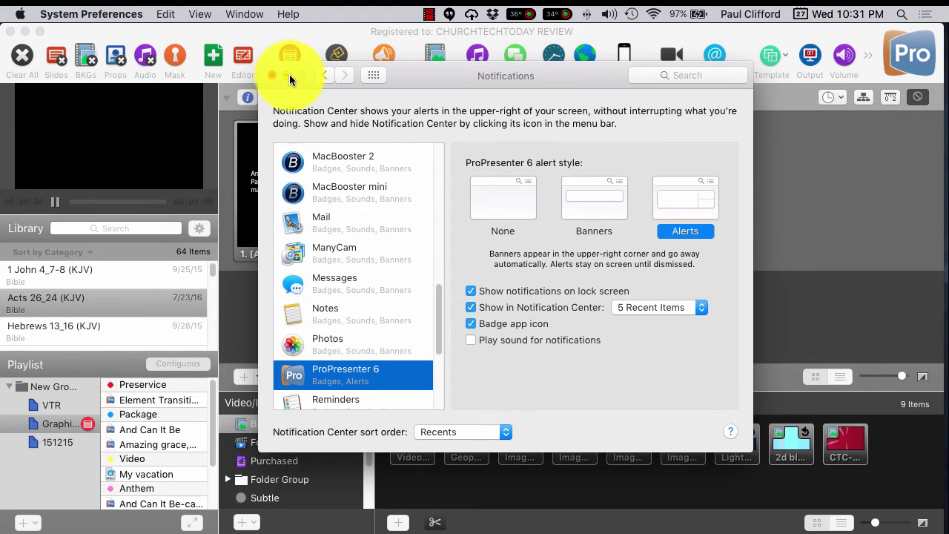
Step: Check the Do Not Disturb setting in Notification Center, and close Notification Center
left_click(924, 16)
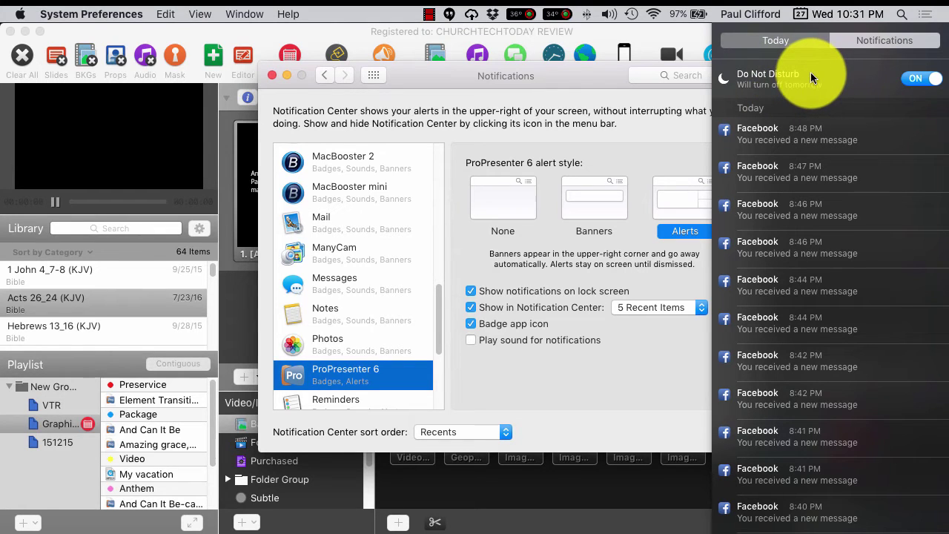
left_click(586, 72)
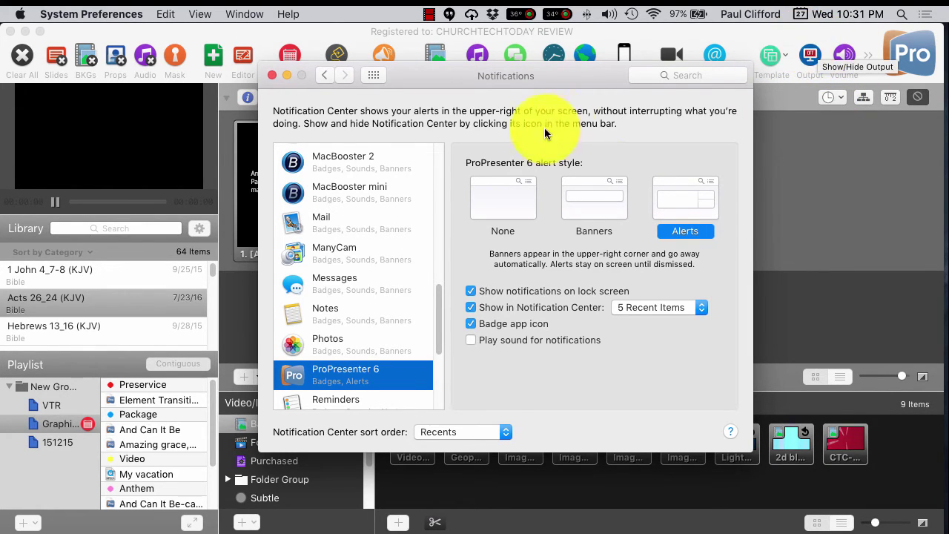
left_click(560, 80)
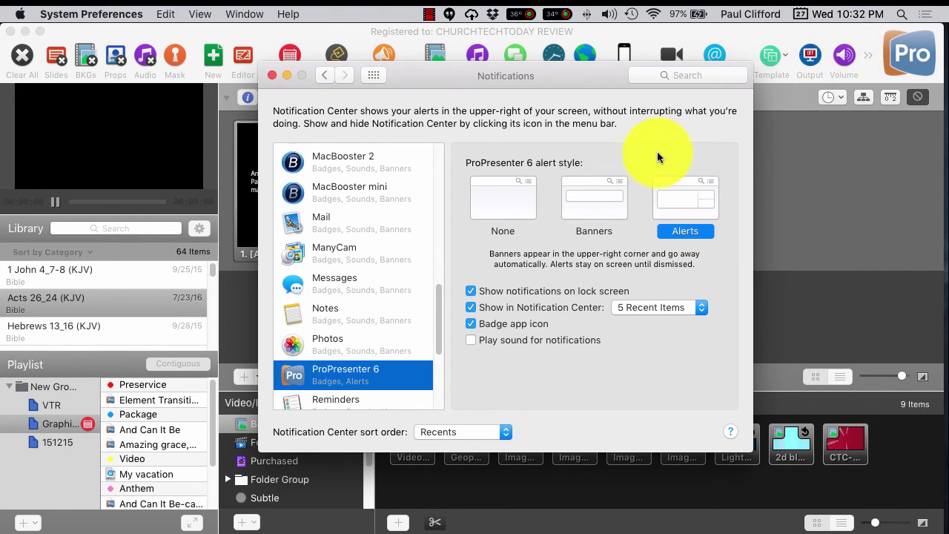
Step: Recheck the Do Not Disturb setting in Notification Center, and close the Notifications preferences window
left_click(583, 75)
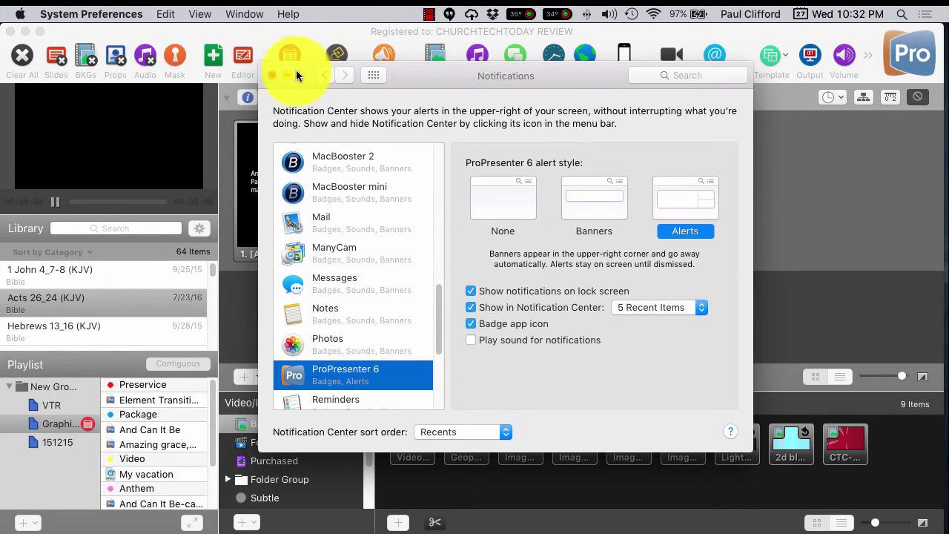
left_click(925, 14)
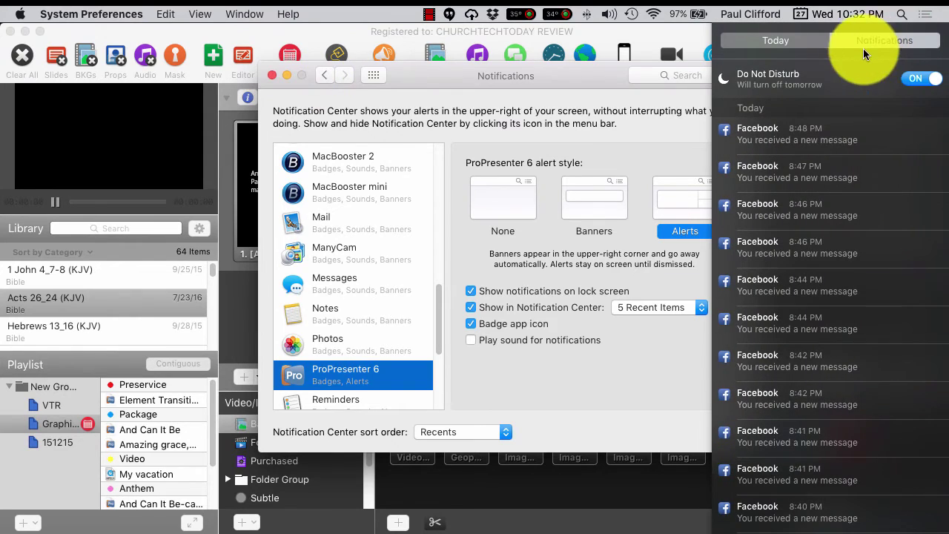
left_click(572, 74)
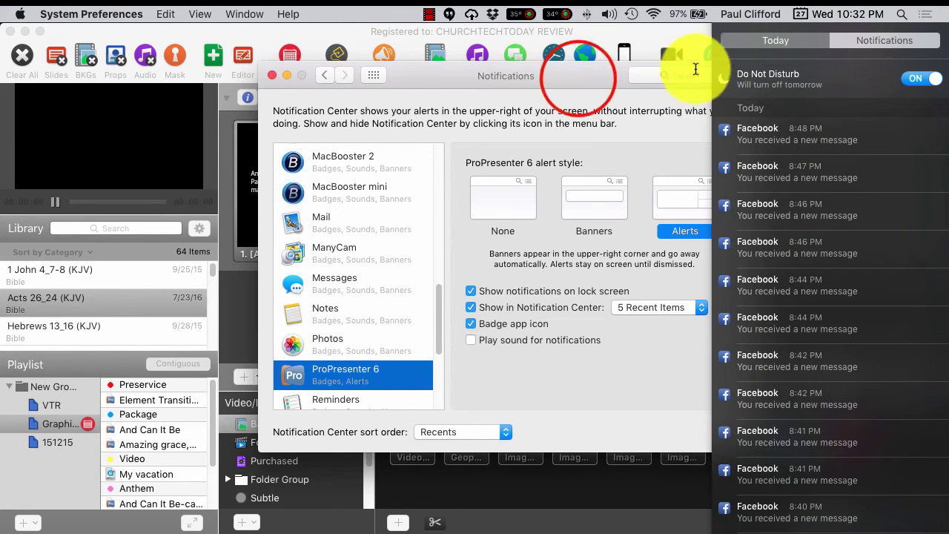
left_click(578, 81)
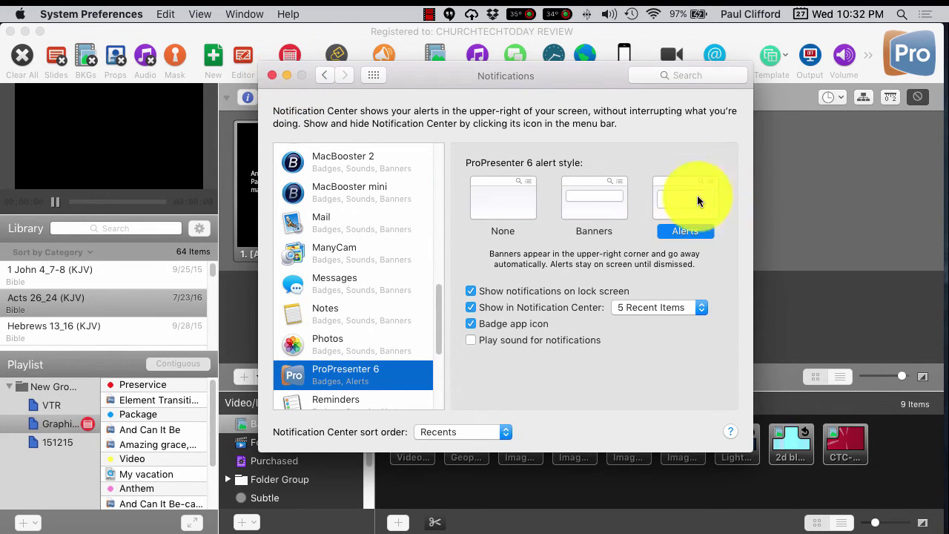
left_click(272, 75)
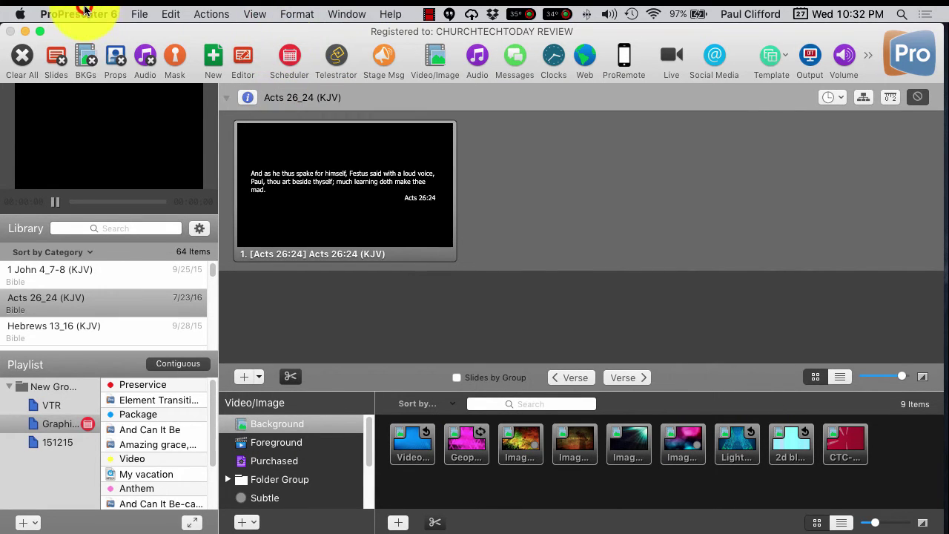
Step: Open the ProPresenter preferences and examine the stage display and output screen arrangement in the display settings
left_click(81, 15)
left_click(81, 55)
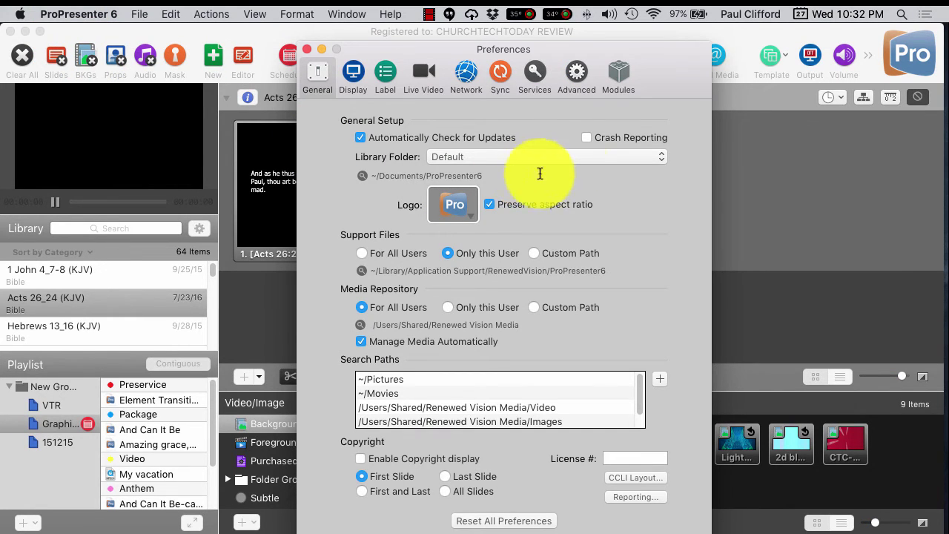
left_click(351, 72)
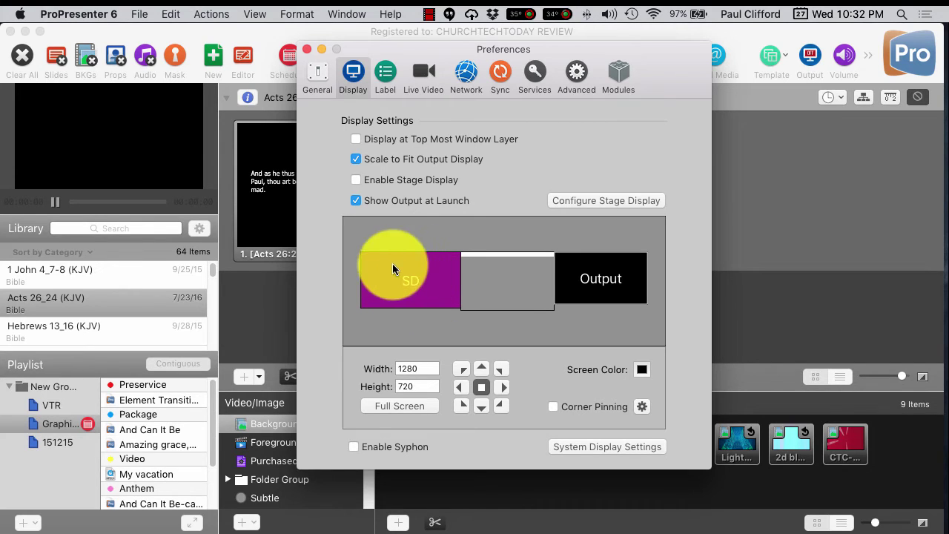
mouse_move(405, 285)
left_mouse_down()
mouse_move(475, 286)
mouse_move(429, 282)
mouse_move(499, 265)
mouse_move(558, 286)
mouse_move(507, 273)
mouse_move(403, 291)
mouse_move(503, 294)
mouse_move(411, 284)
left_mouse_up()
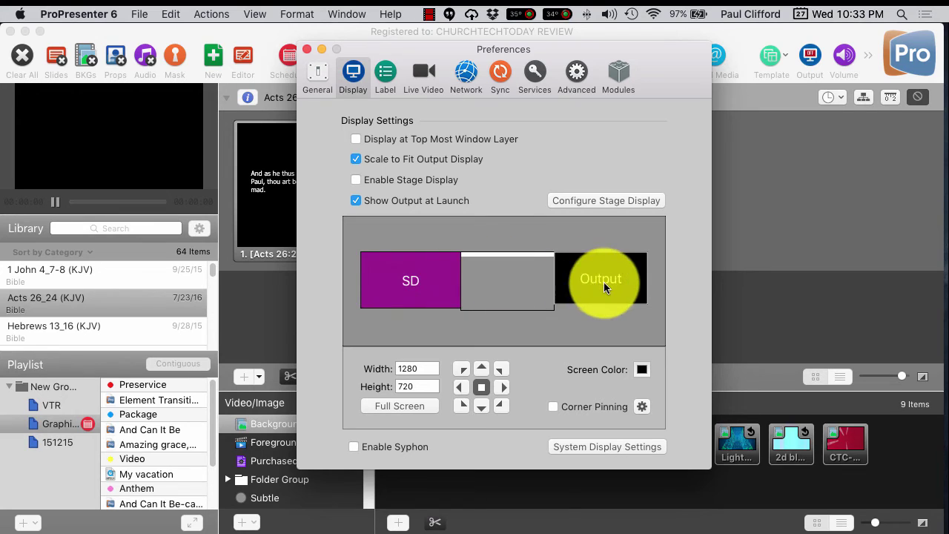
mouse_move(605, 283)
left_mouse_down()
mouse_move(599, 271)
mouse_move(529, 292)
mouse_move(464, 283)
mouse_move(588, 278)
left_mouse_up()
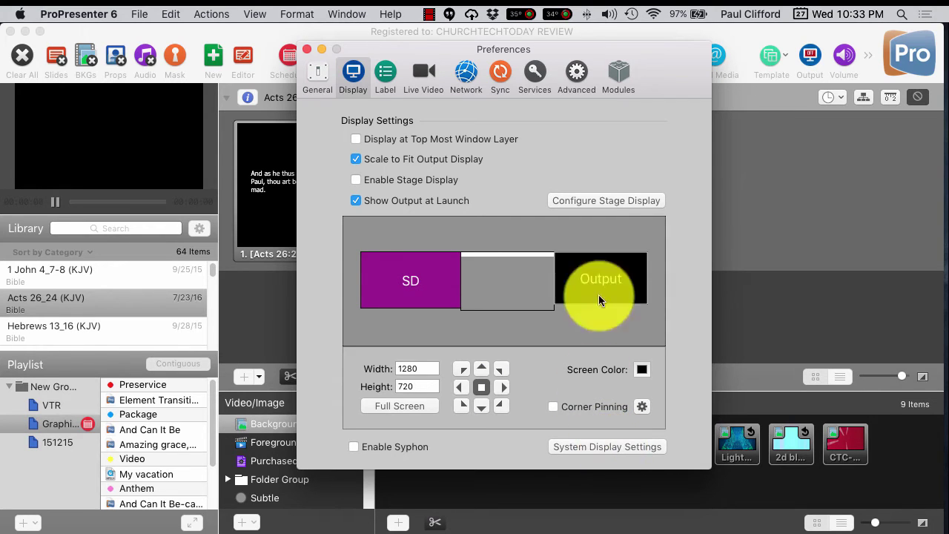
Step: Set the live video device to No Video Source in the preferences, and close the preferences window
left_click(433, 70)
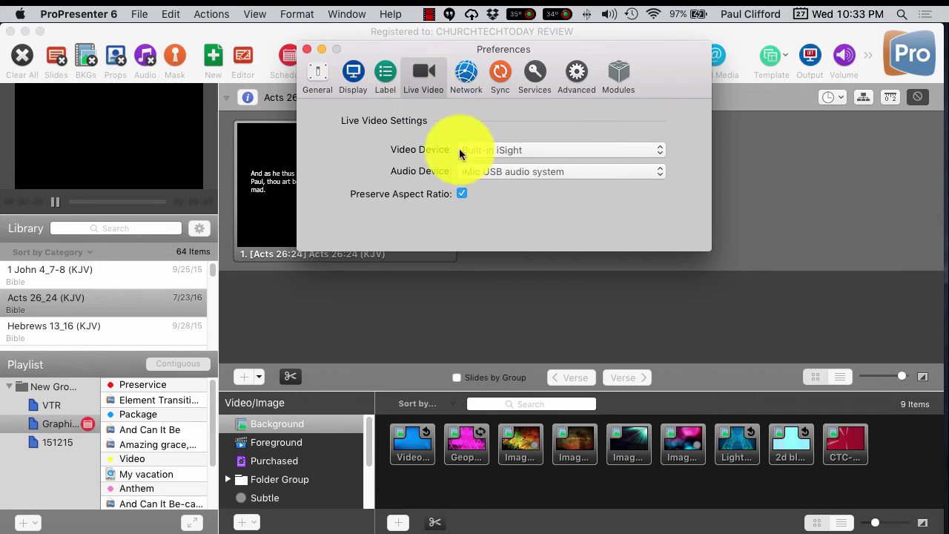
left_click(659, 152)
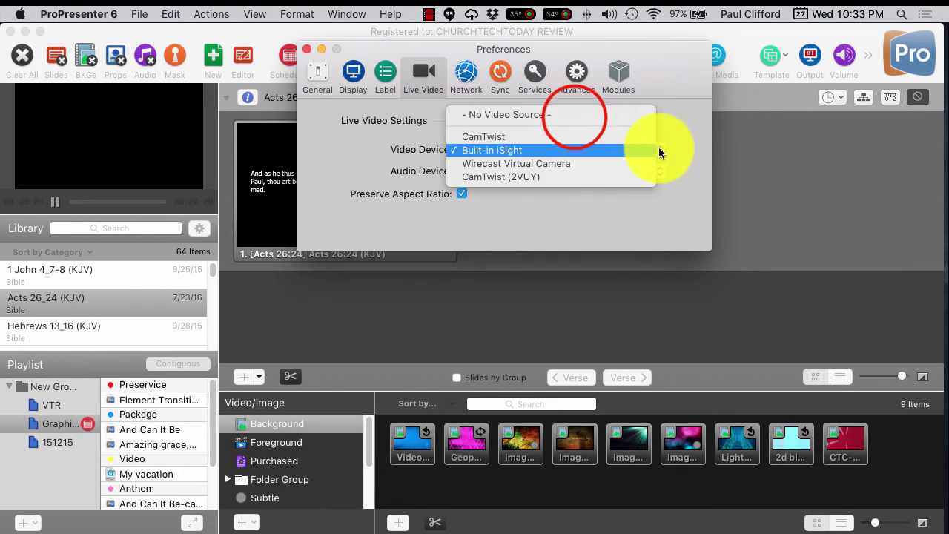
left_click(572, 116)
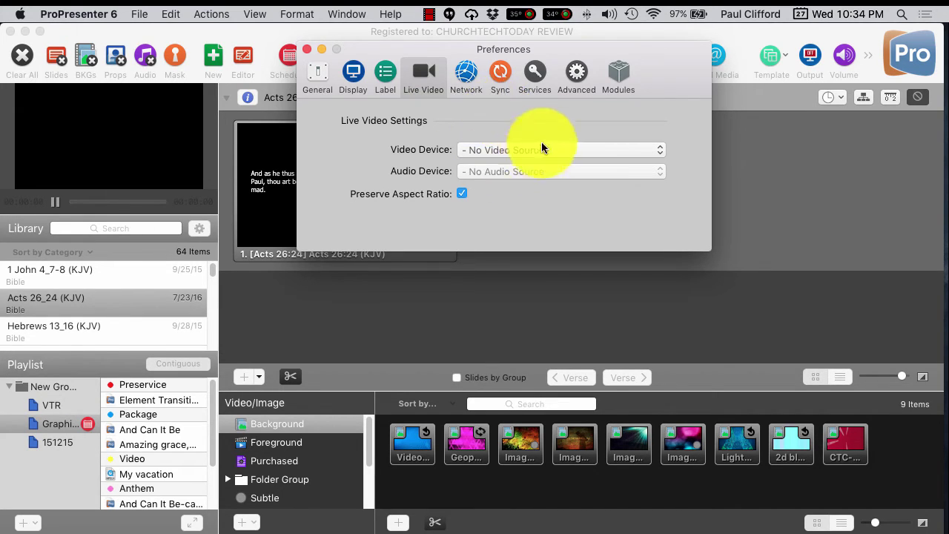
left_click(307, 49)
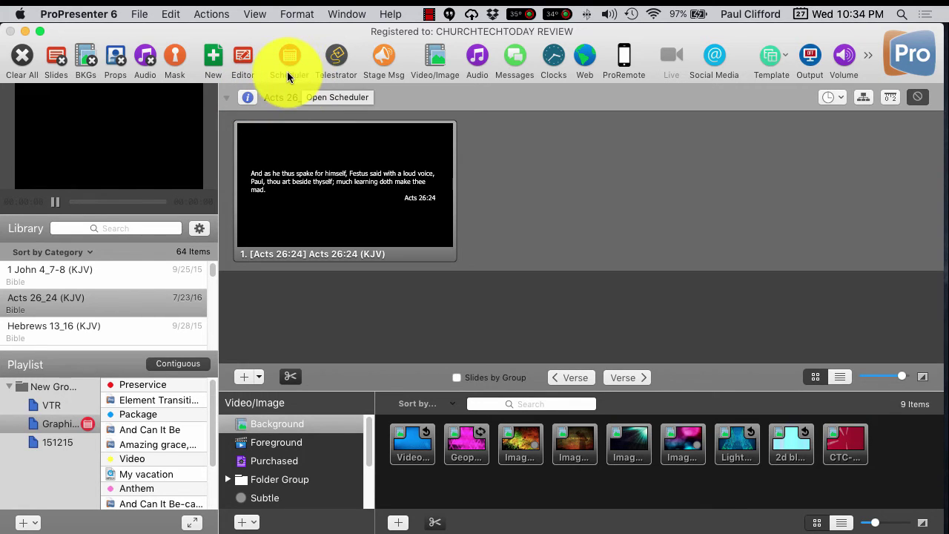
Step: Show the logo on the presentation output
left_click(345, 16)
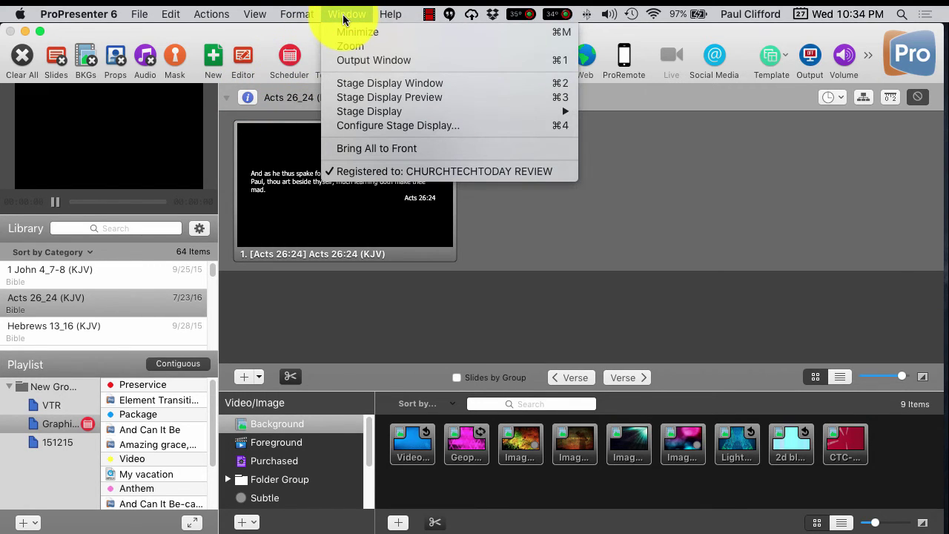
mouse_move(286, 20)
mouse_move(253, 20)
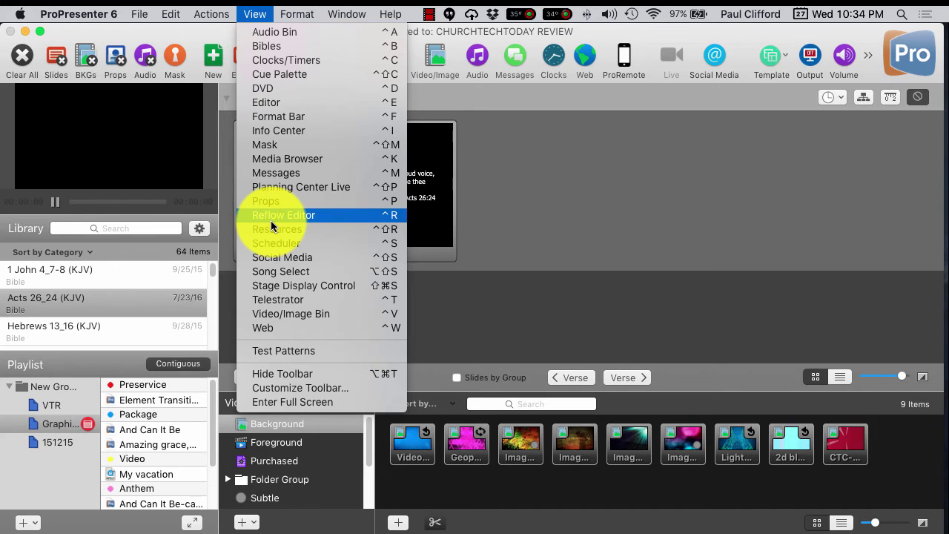
mouse_move(214, 14)
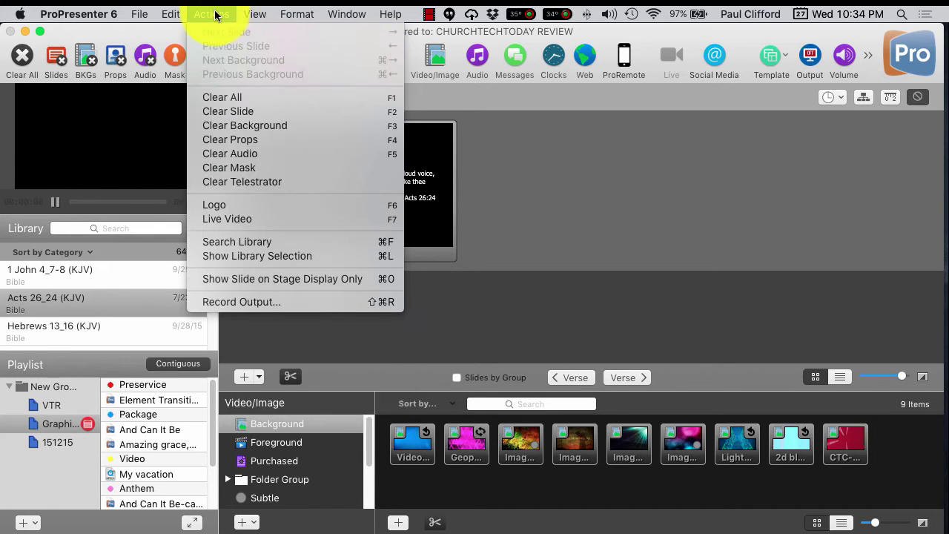
left_click(225, 206)
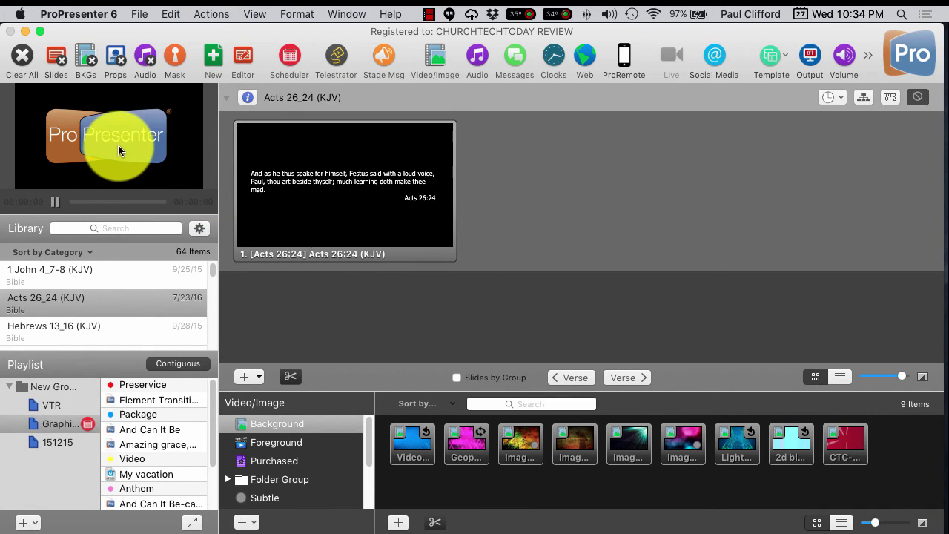
Step: Clear all layers, including the logo, from the presentation output
left_click(241, 28)
left_click(213, 14)
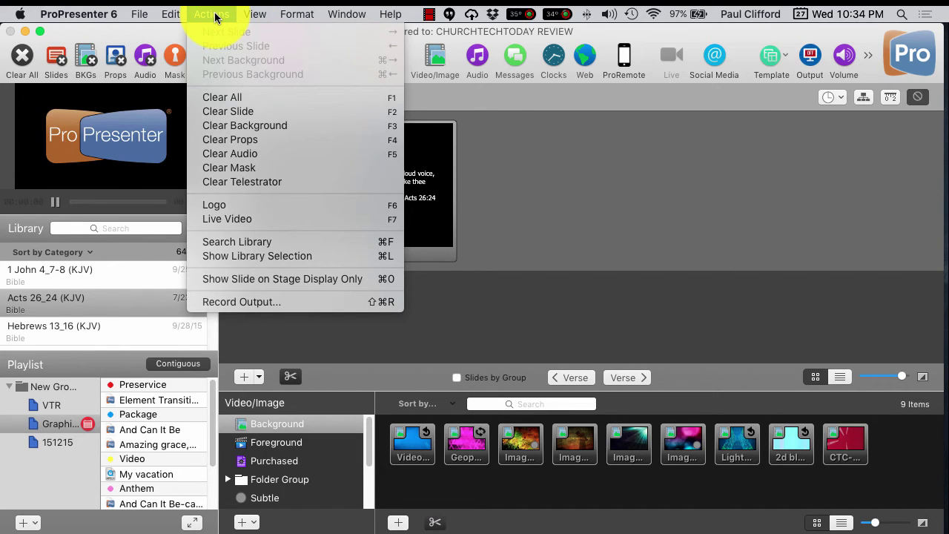
mouse_move(168, 14)
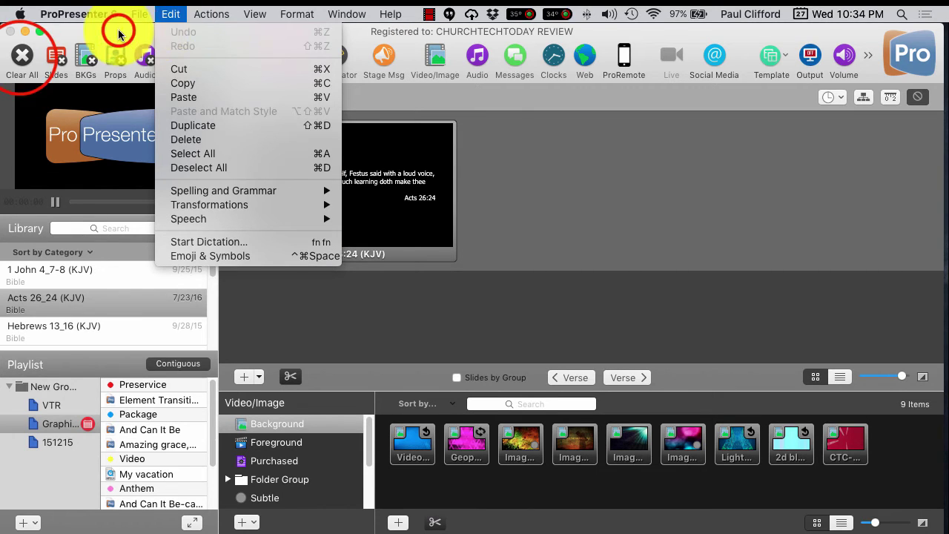
left_click(22, 55)
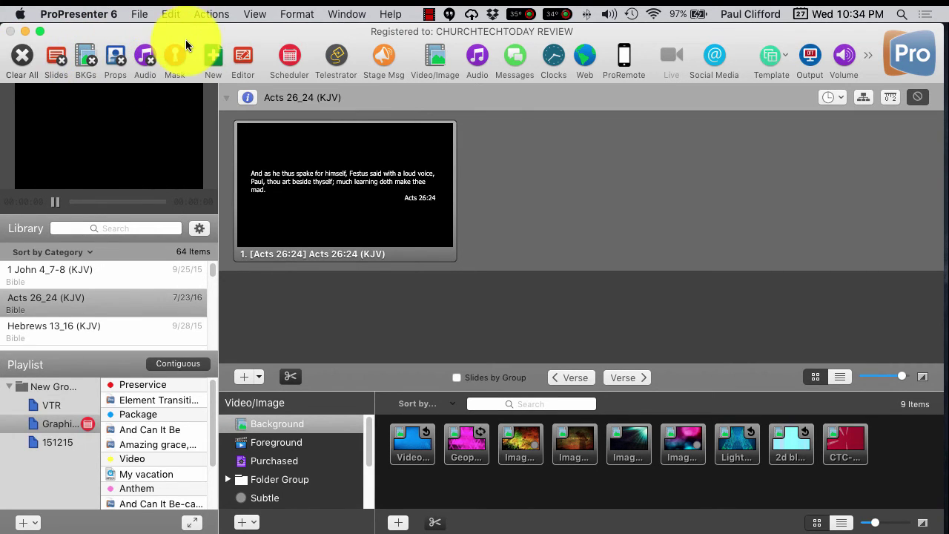
Step: Start adding a logo image in the general ProPresenter preferences, opening the file chooser
left_click(67, 14)
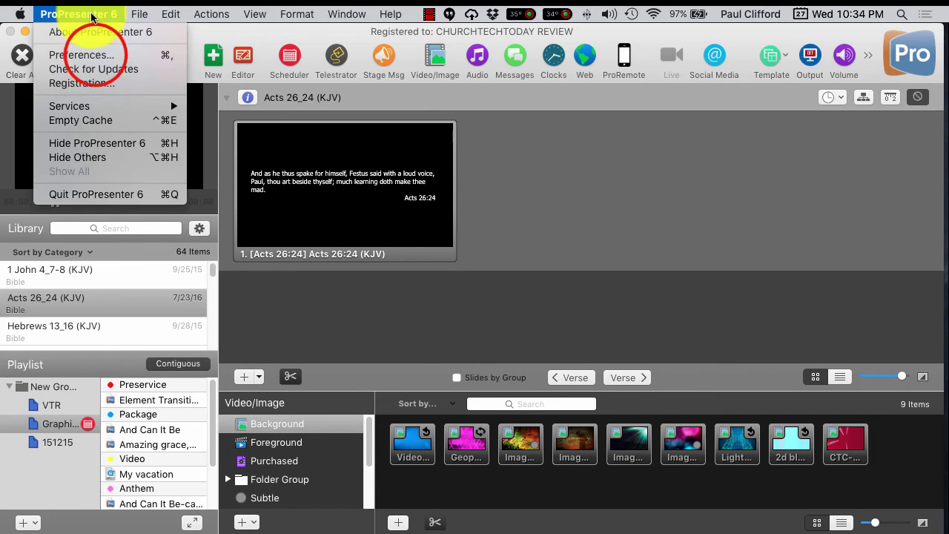
left_click(96, 58)
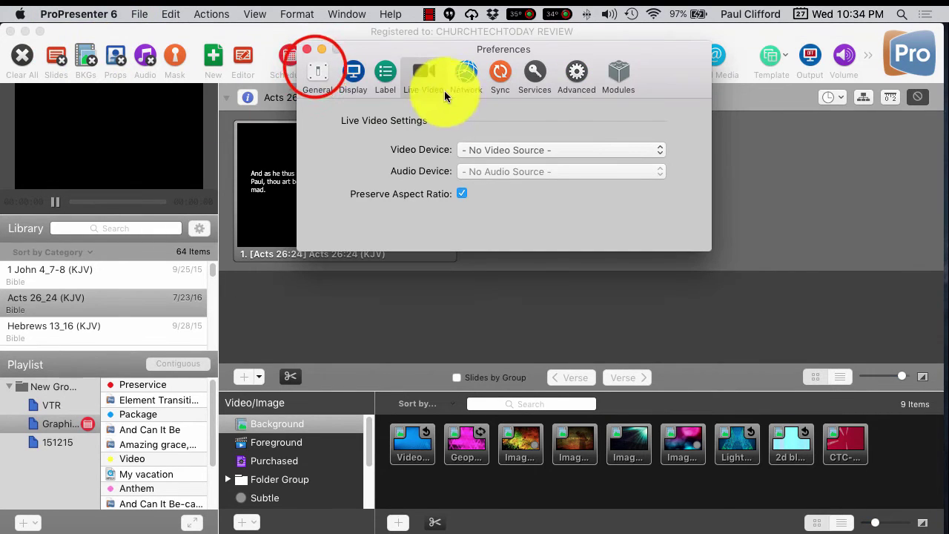
left_click(315, 69)
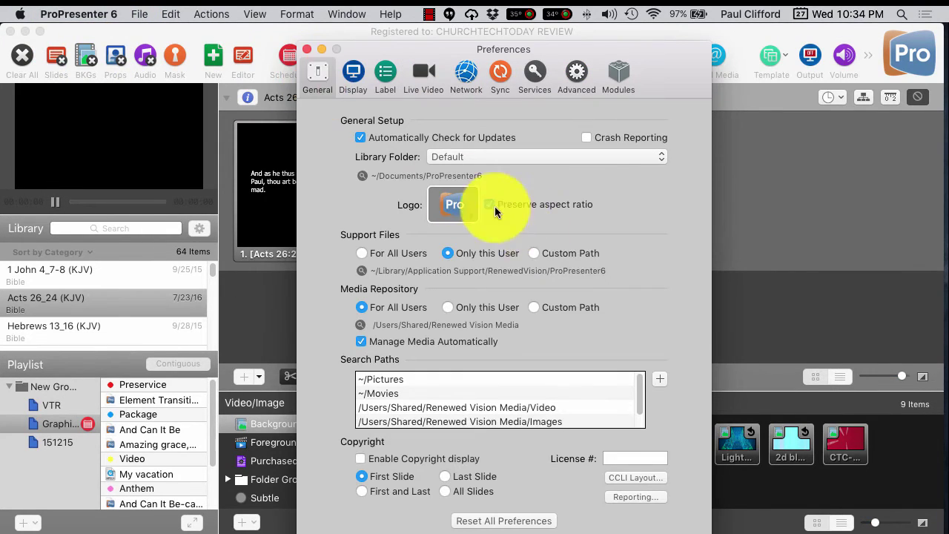
left_click(441, 203)
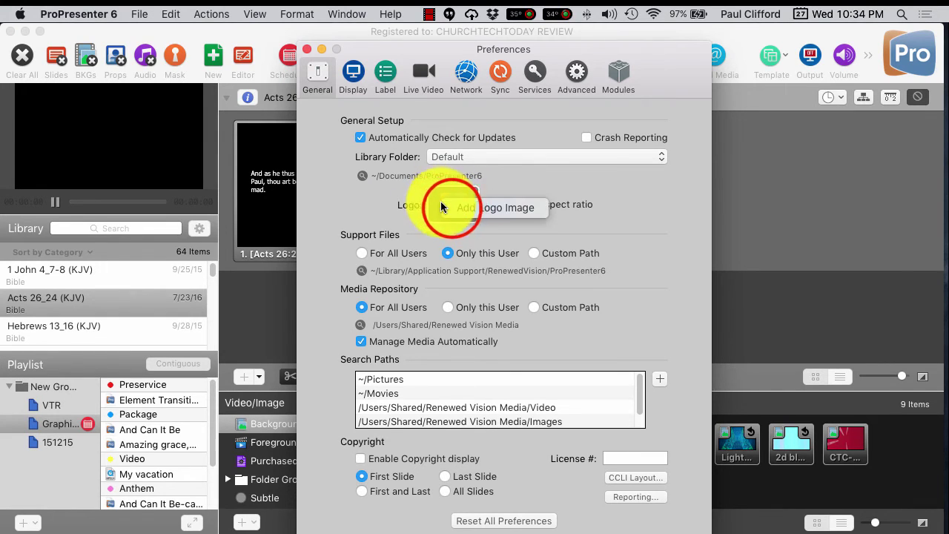
left_click(452, 208)
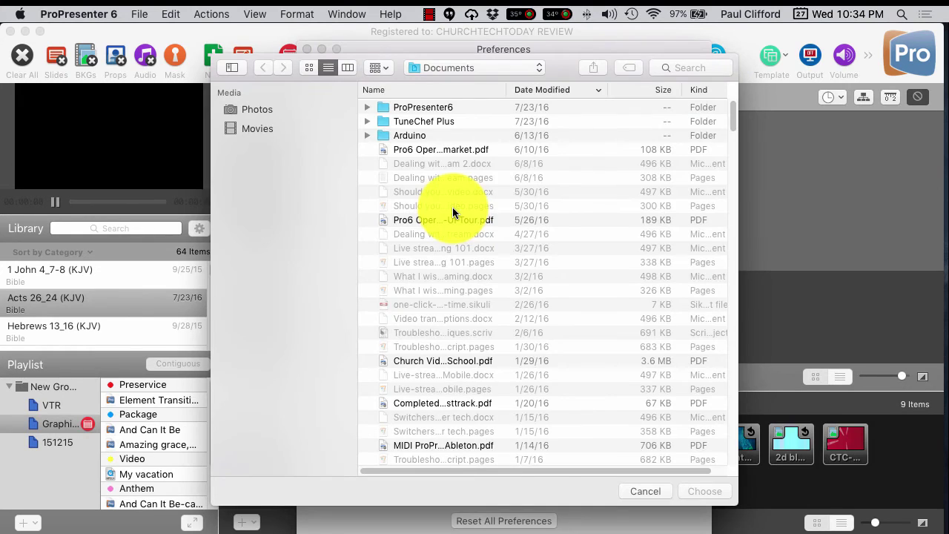
Step: Search the Mac for a logo image using the term "tdm logo"
left_click(672, 63)
left_click(678, 65)
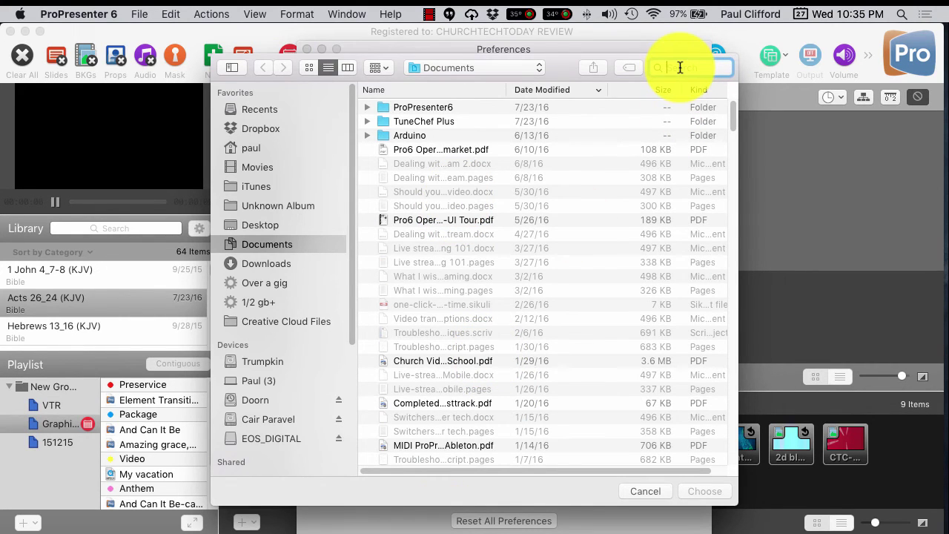
type("td")
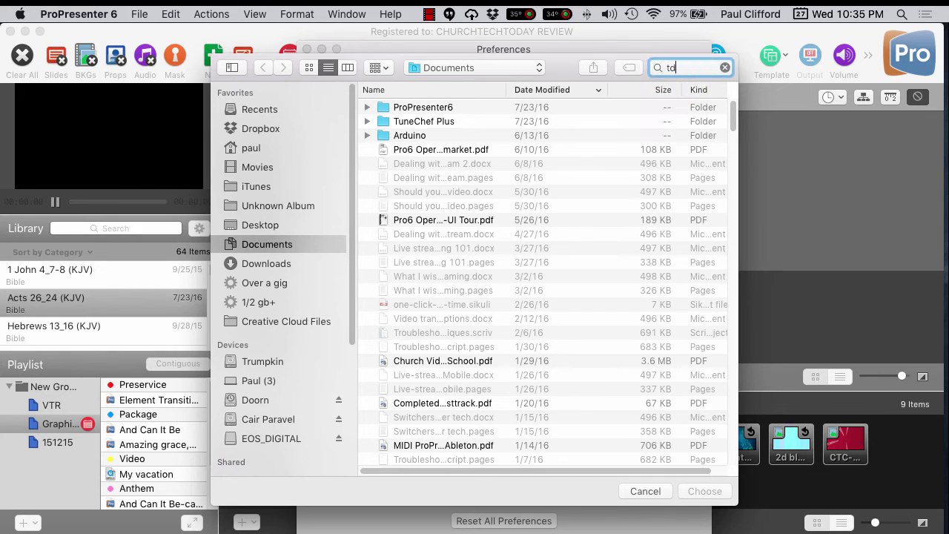
type("m")
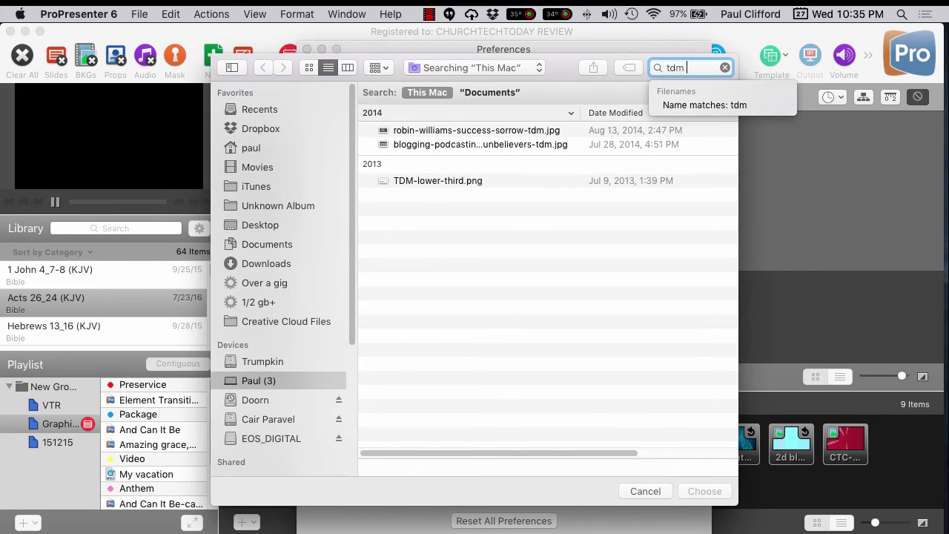
type("ogo")
Step: Broaden the file search by shortening the search term to "logo"
left_click(681, 67)
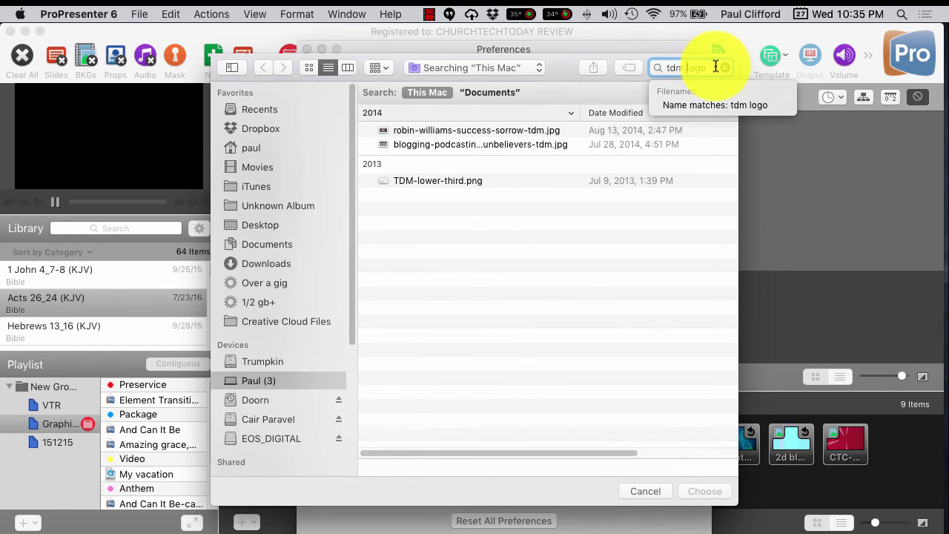
key("BackSpace")
key("BackSpace")
key("BackSpace")
key("BackSpace")
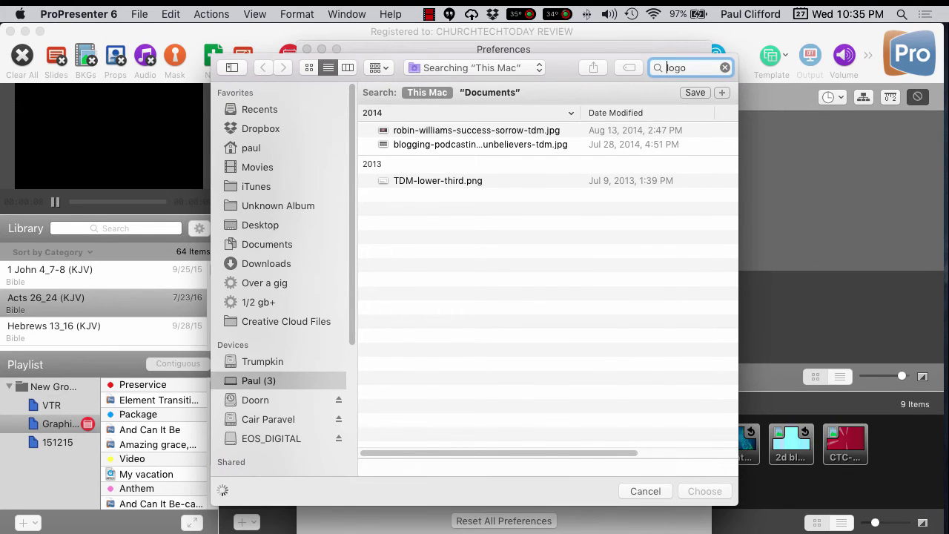
key("super+a")
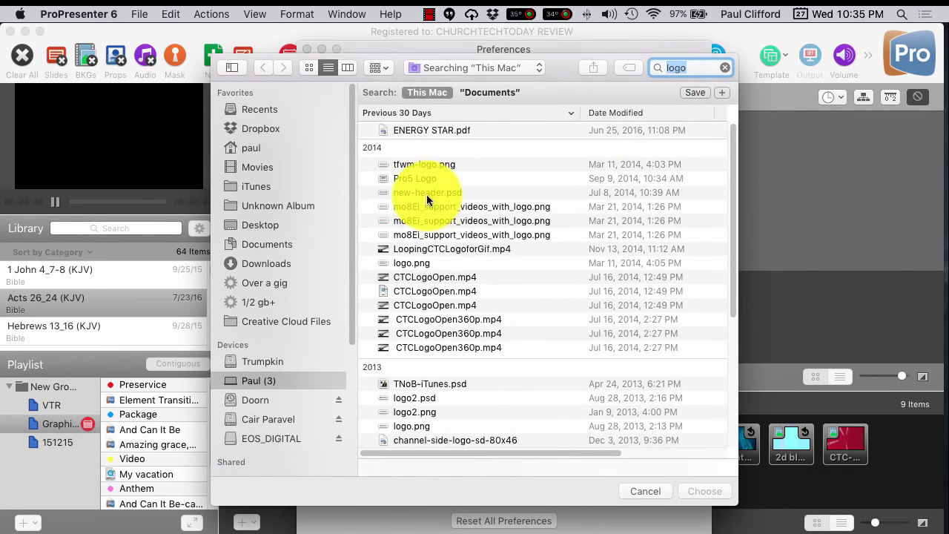
Step: Preview the TNoB-iTunes.psd file from the search results, and close the preview
scroll(427, 207, "down", 3)
left_click(430, 338)
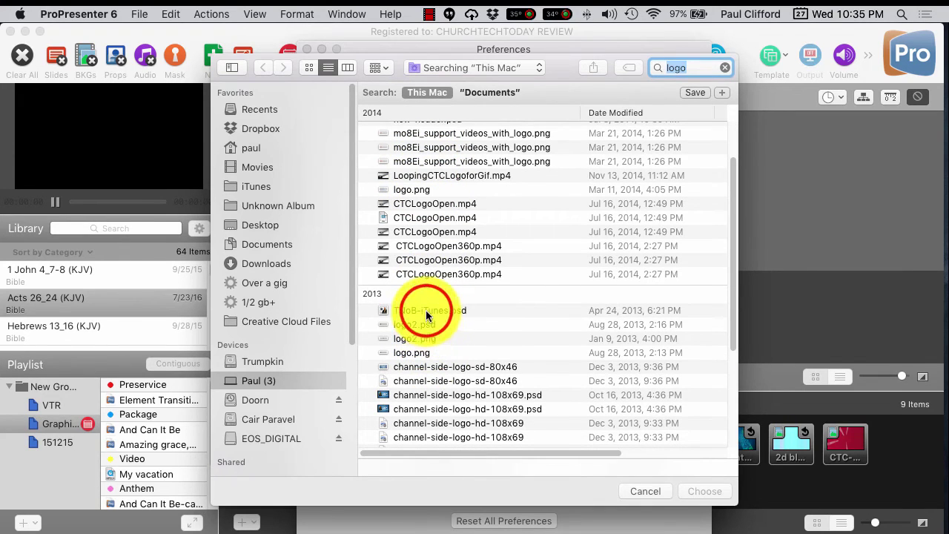
left_click(426, 311)
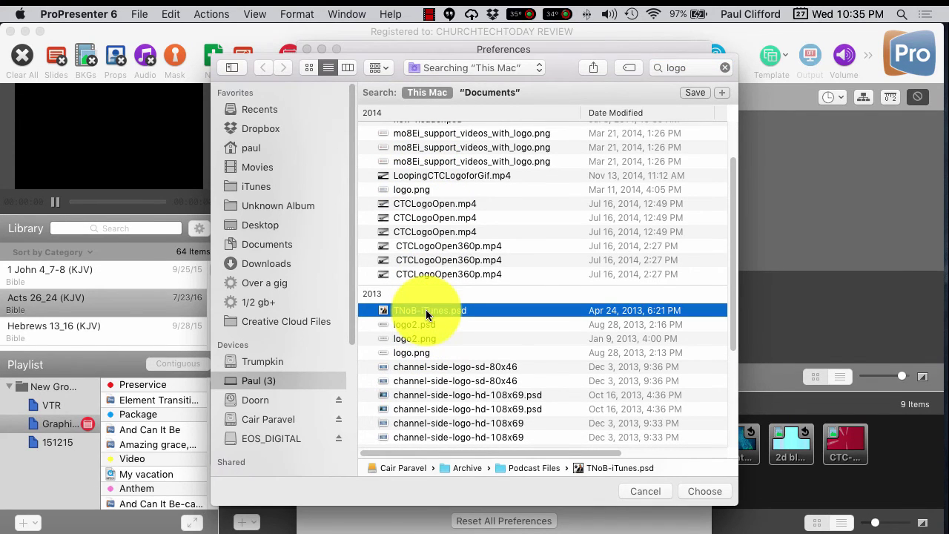
key("space")
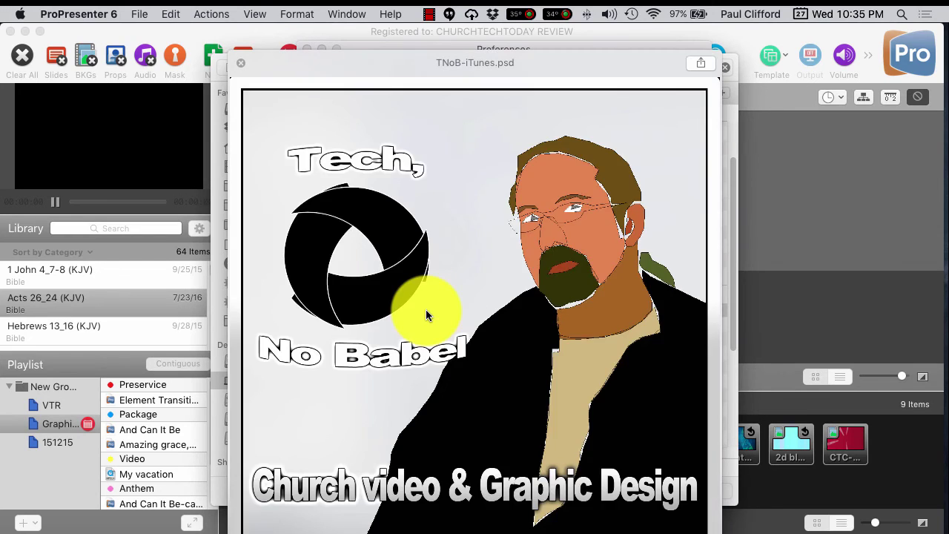
key("space")
left_click(426, 313)
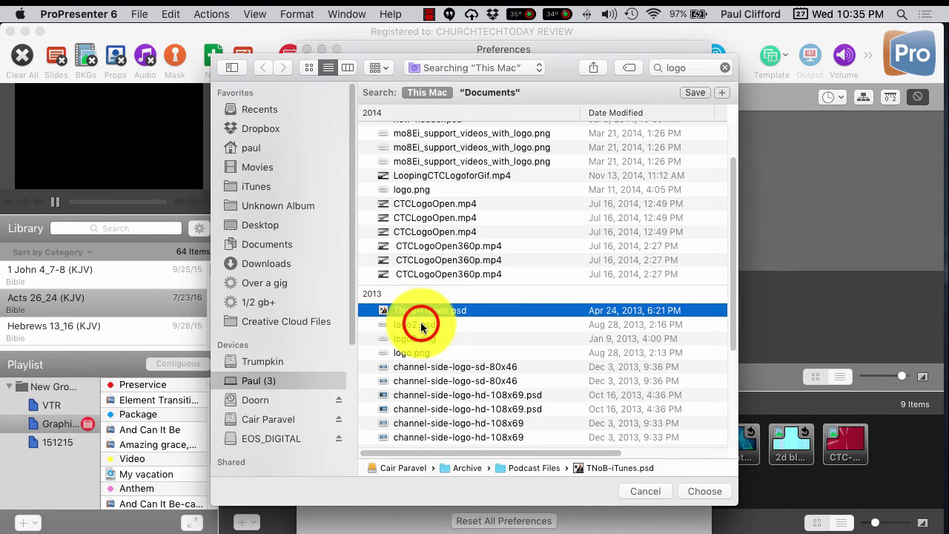
Step: Find TDM Logo with text 2.psd in the search results, preview it, and close the preview
left_click(422, 324)
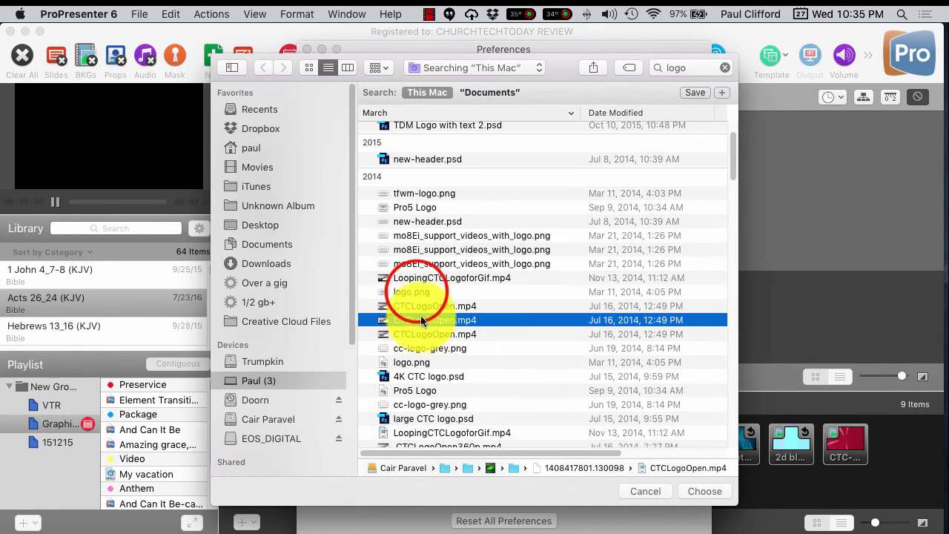
scroll(416, 295, "up", 5)
left_click(415, 290)
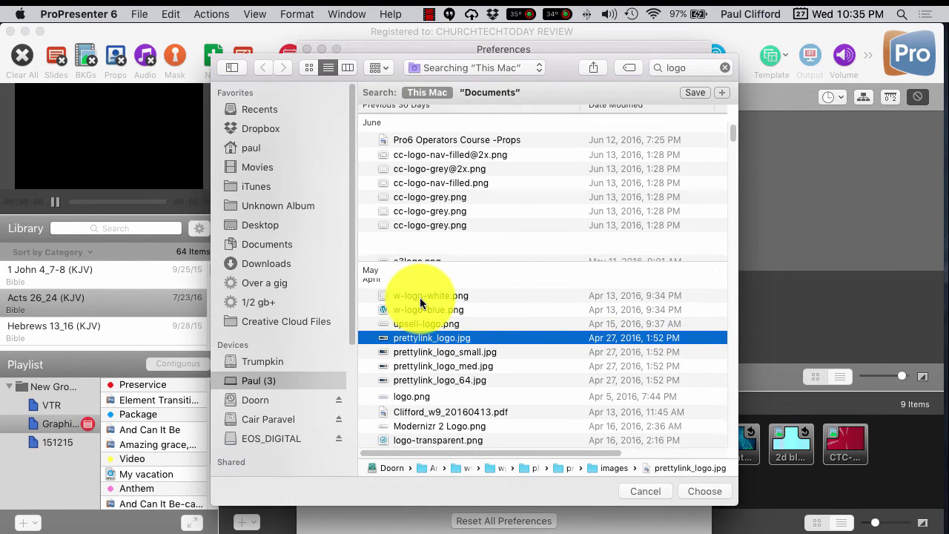
scroll(420, 302, "down", 5)
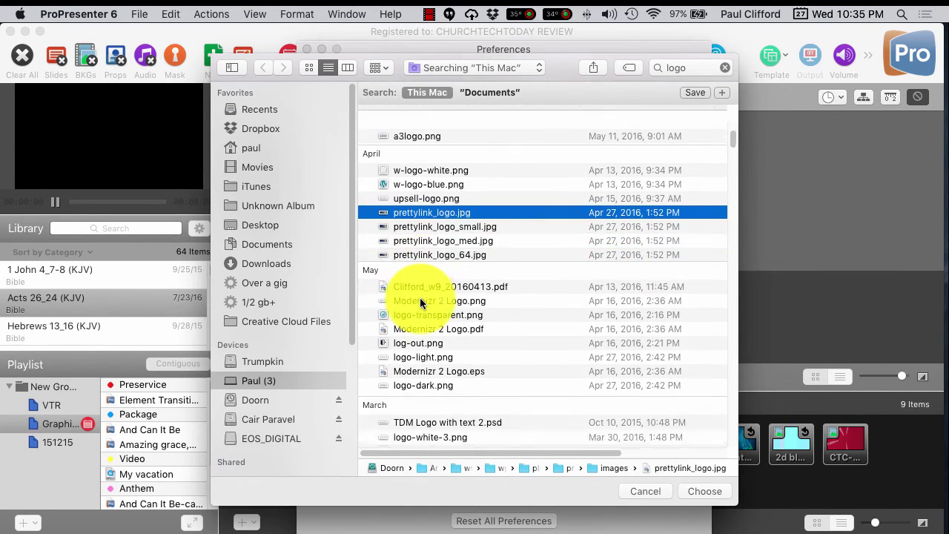
scroll(420, 303, "down", 3)
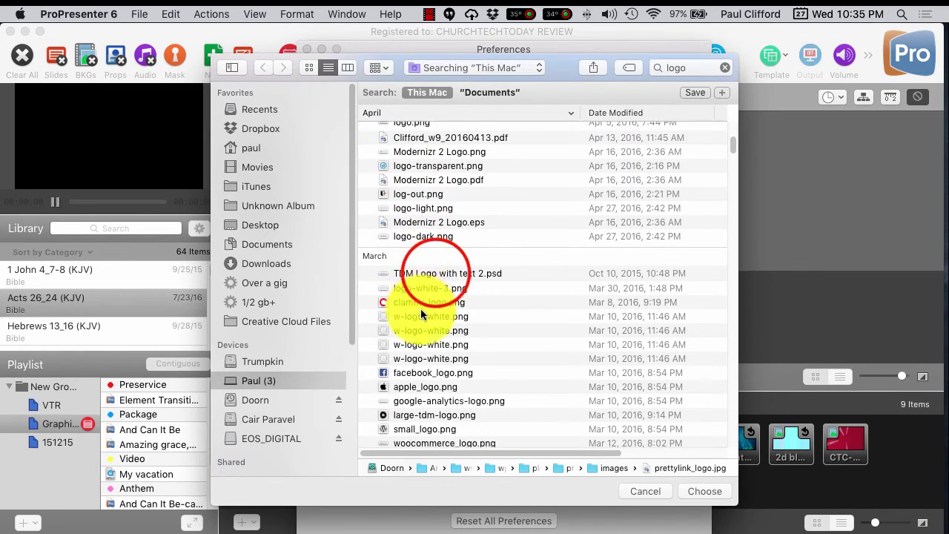
left_click(437, 274)
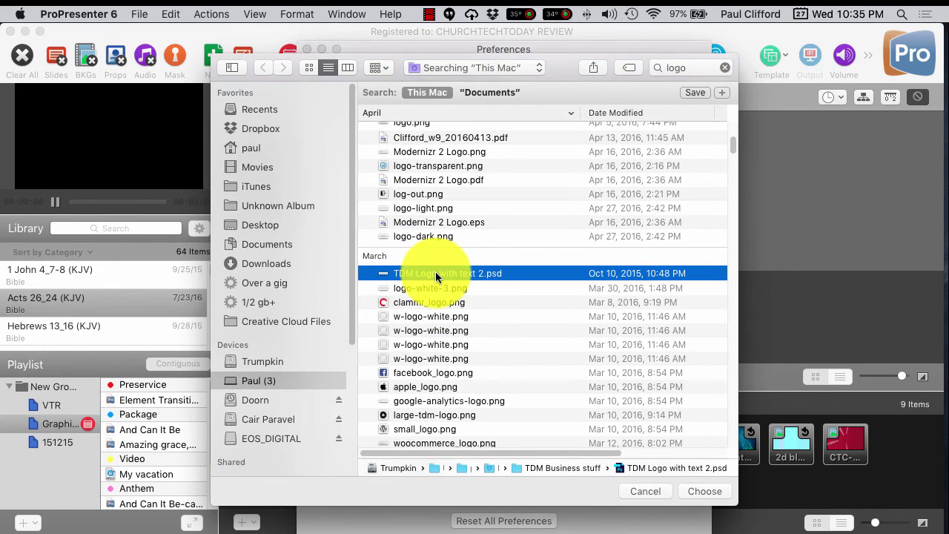
key("space")
key("space")
Step: Preview the logo-white-3.png file from the search results, and close the preview
left_click(433, 287)
key("space")
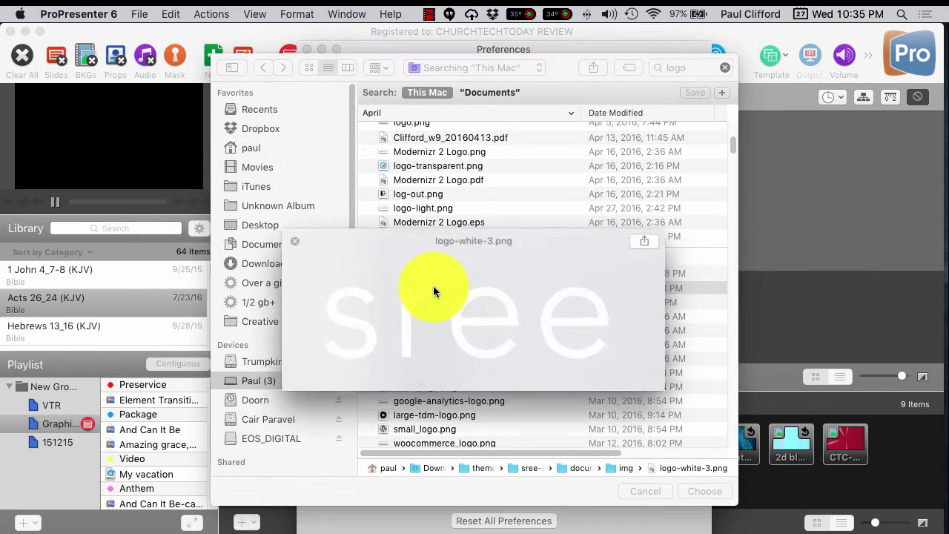
key("space")
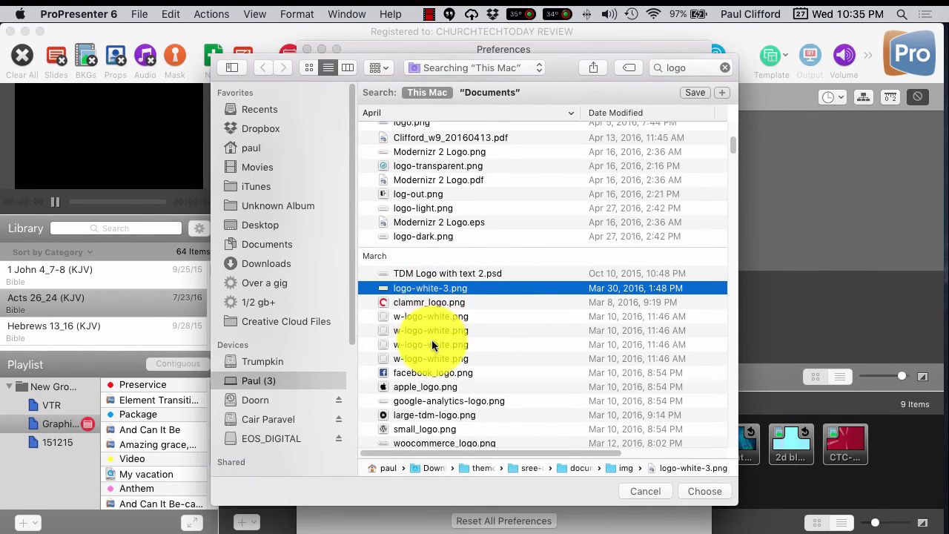
Step: Set TDM Logo with text 2.psd as the logo image, and close the preferences
scroll(433, 342, "down", 2)
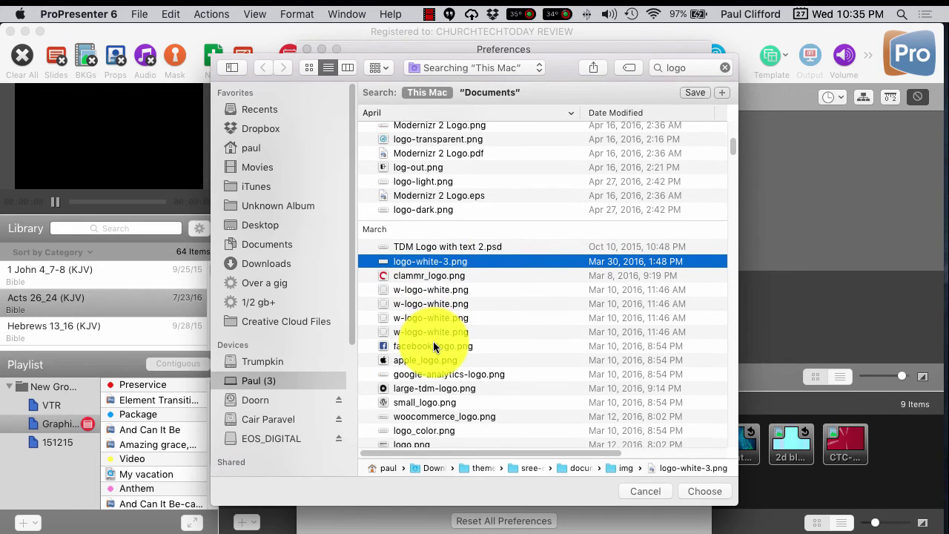
scroll(433, 341, "up", 5)
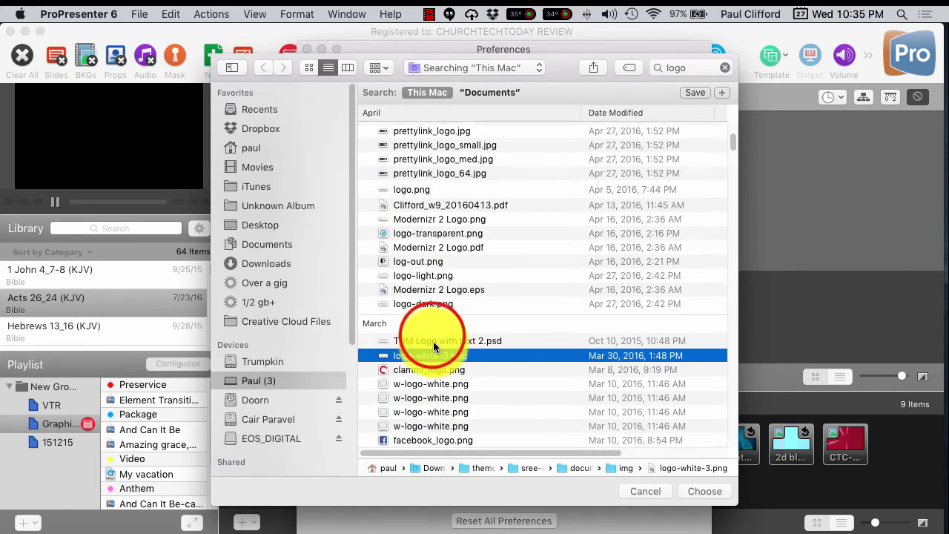
left_click(433, 341)
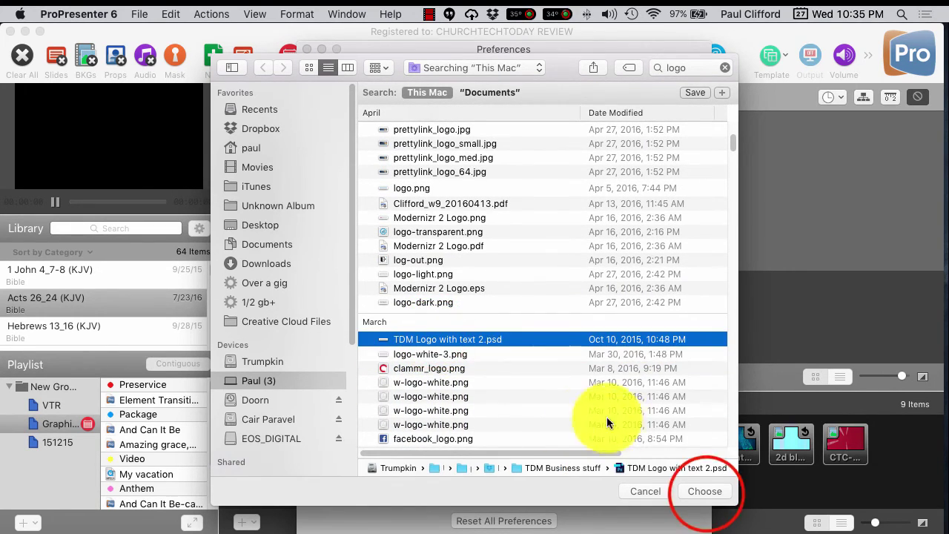
left_click(706, 492)
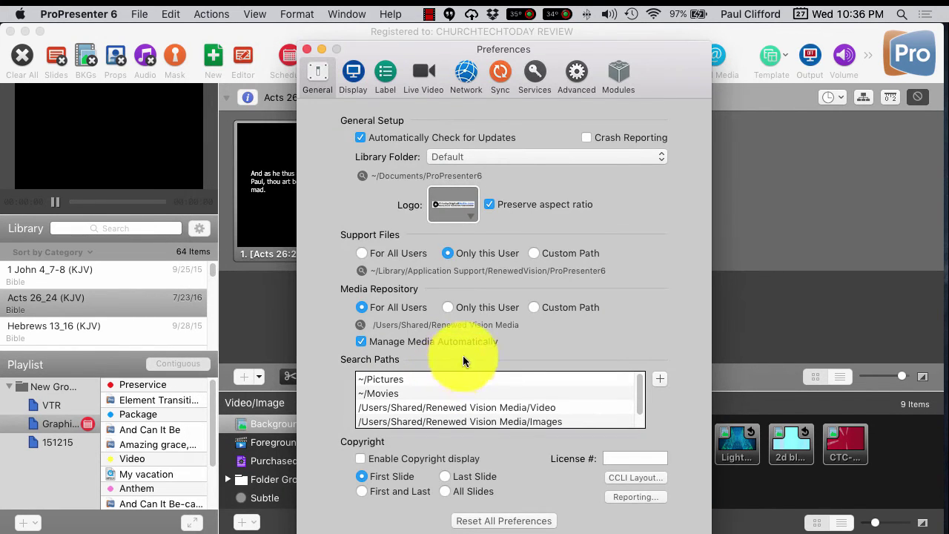
left_click(307, 49)
left_click(307, 49)
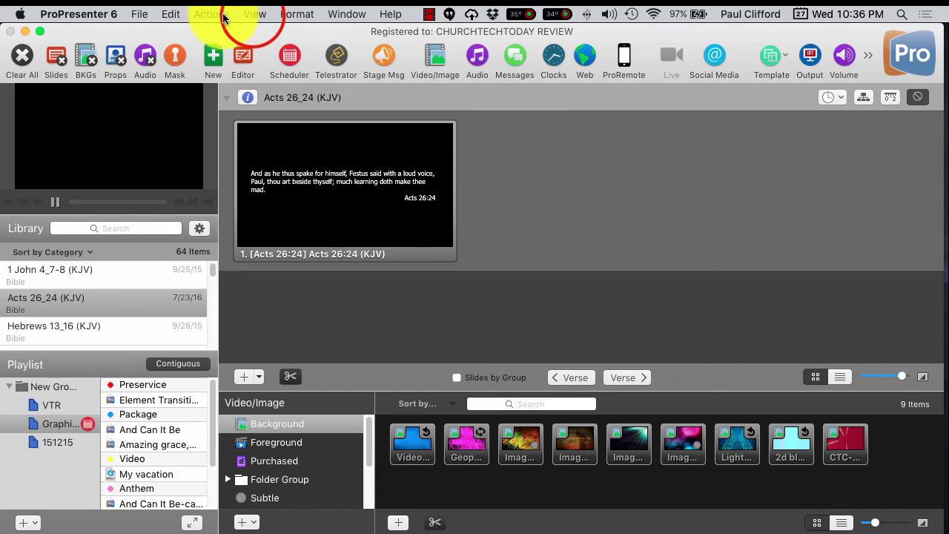
Step: Show the logo on the output to test it, and clear everything from the output
left_click(254, 15)
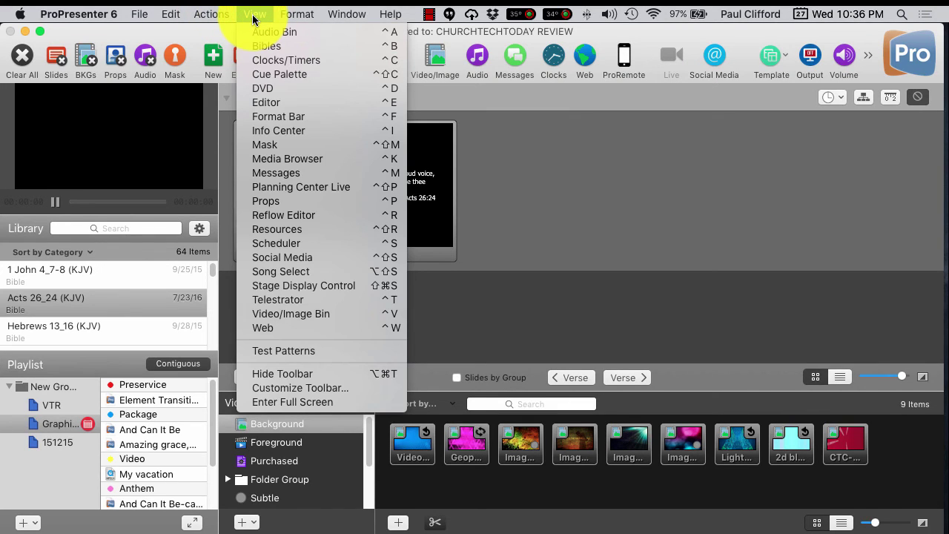
mouse_move(213, 14)
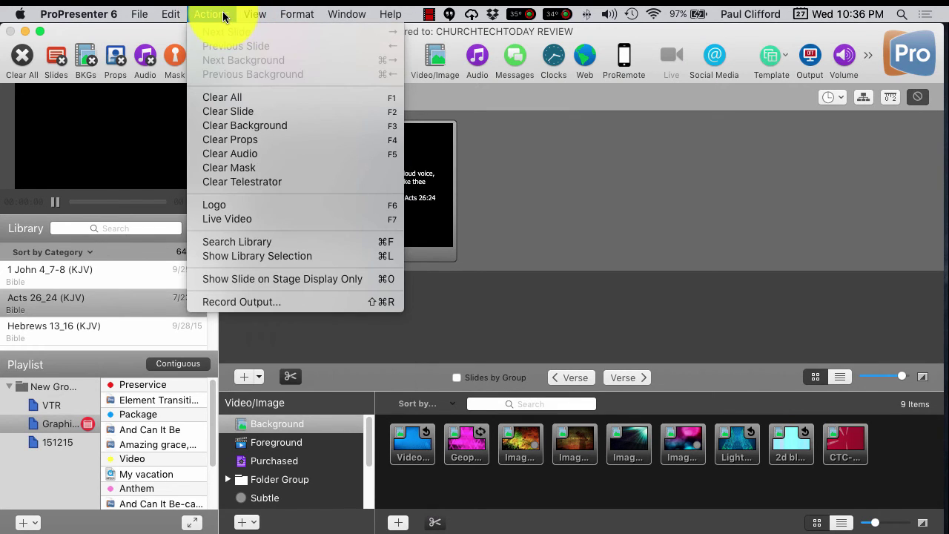
left_click(236, 208)
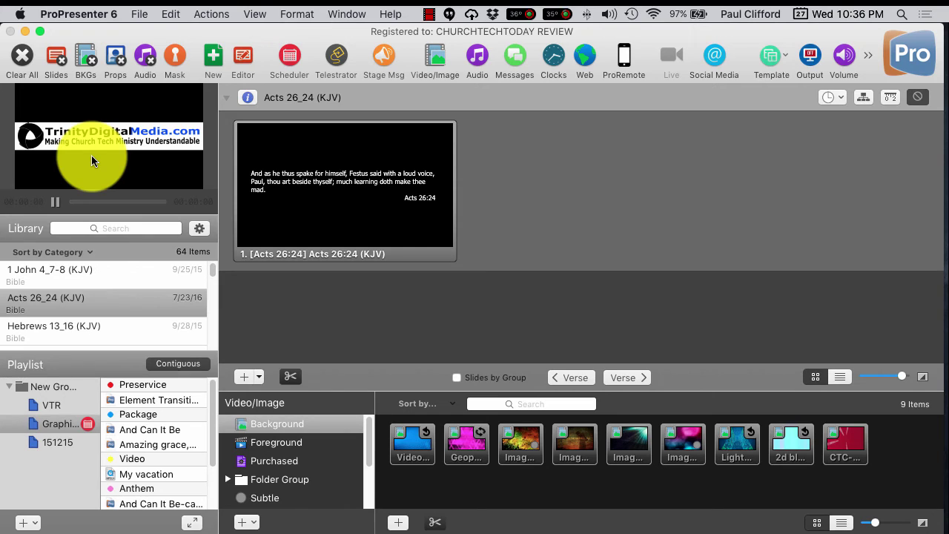
left_click(22, 56)
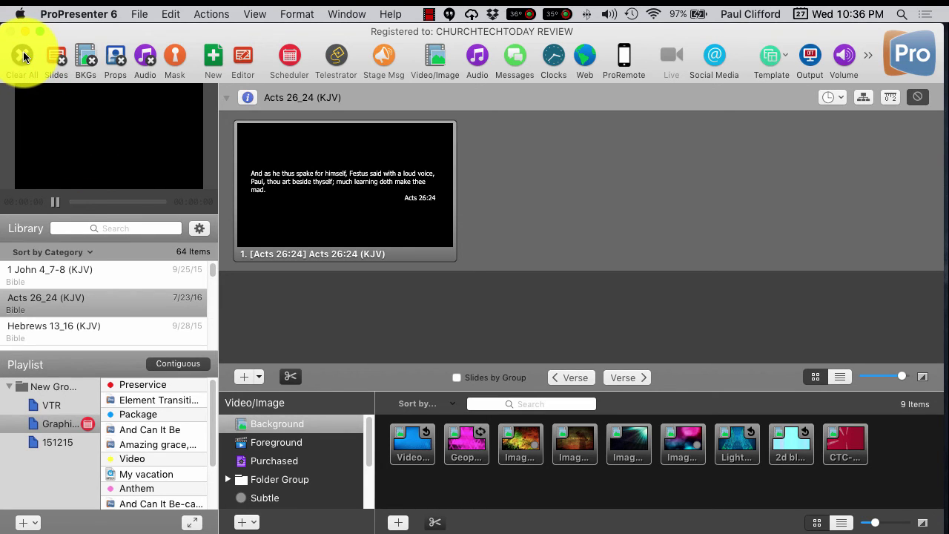